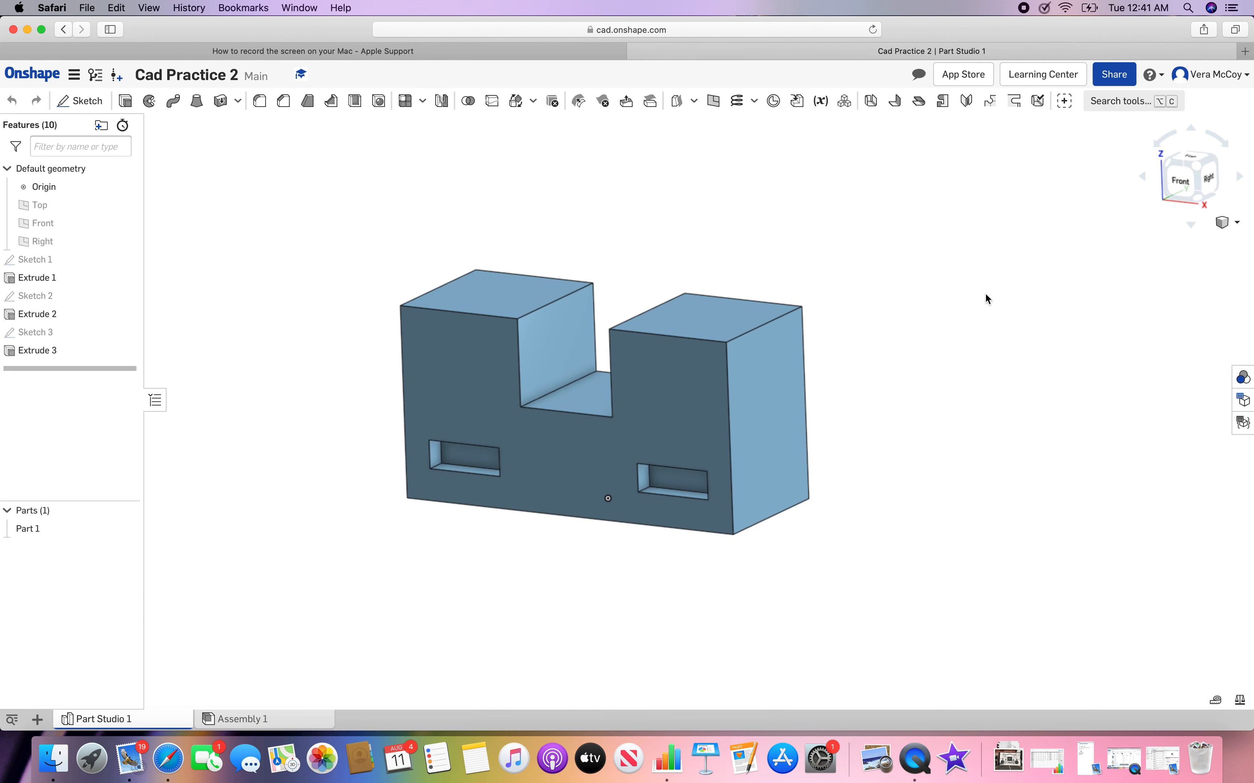
Step: Delete the three existing extrudes that form the notched block
{"action": "right_click_drag", "start_coordinate": [985, 296], "coordinate": [951, 345]}
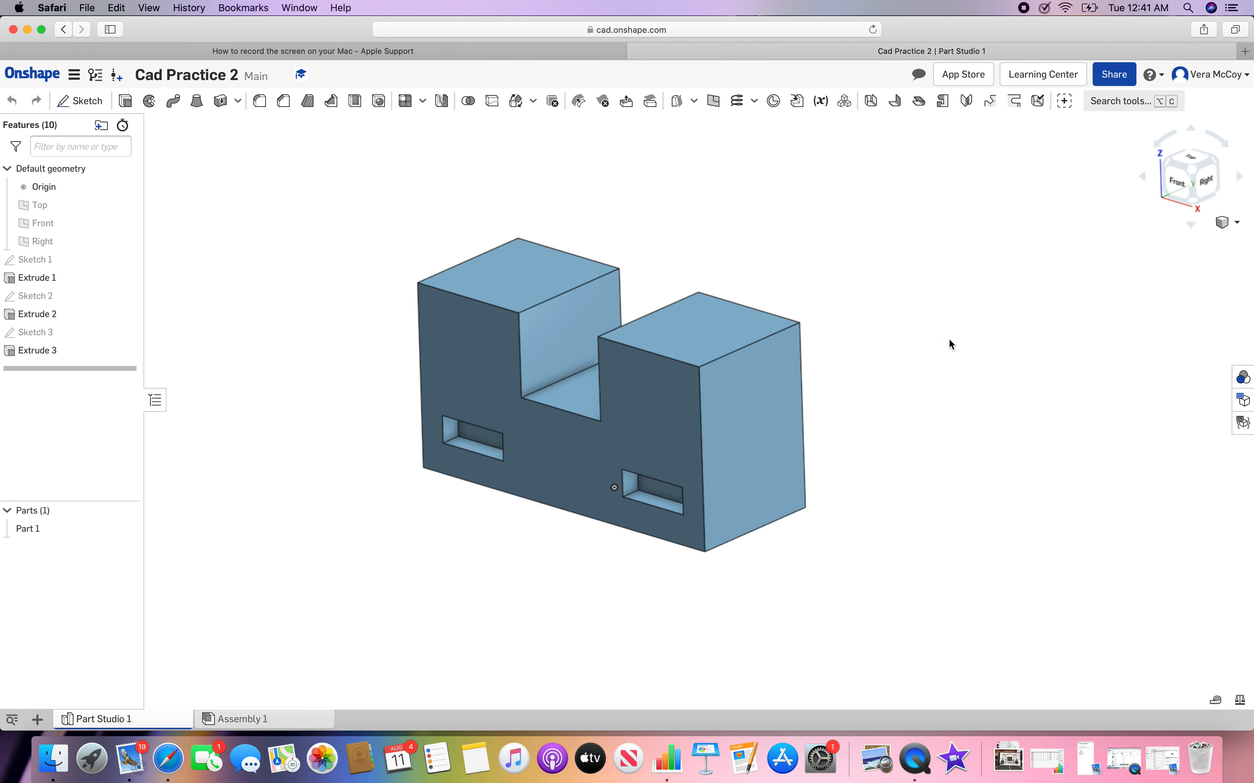
{"action": "left_click_drag", "start_coordinate": [274, 201], "coordinate": [963, 521]}
{"action": "left_click", "coordinate": [476, 210]}
{"action": "left_click_drag", "start_coordinate": [246, 160], "coordinate": [986, 635]}
{"action": "key", "text": "Delete"}
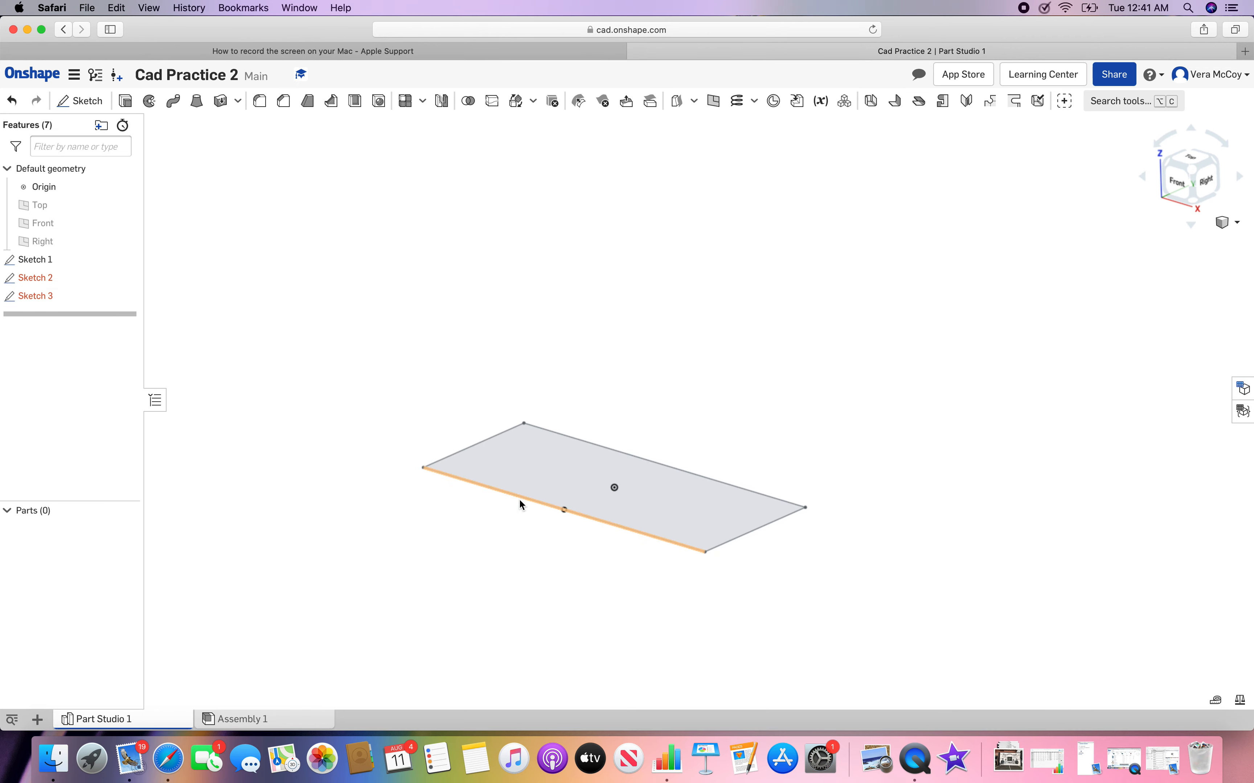
Step: Delete the remaining Sketch 1, Sketch 2 and Sketch 3 to empty the part studio
{"action": "left_click", "coordinate": [44, 265]}
{"action": "left_click", "coordinate": [48, 278], "text": "shift"}
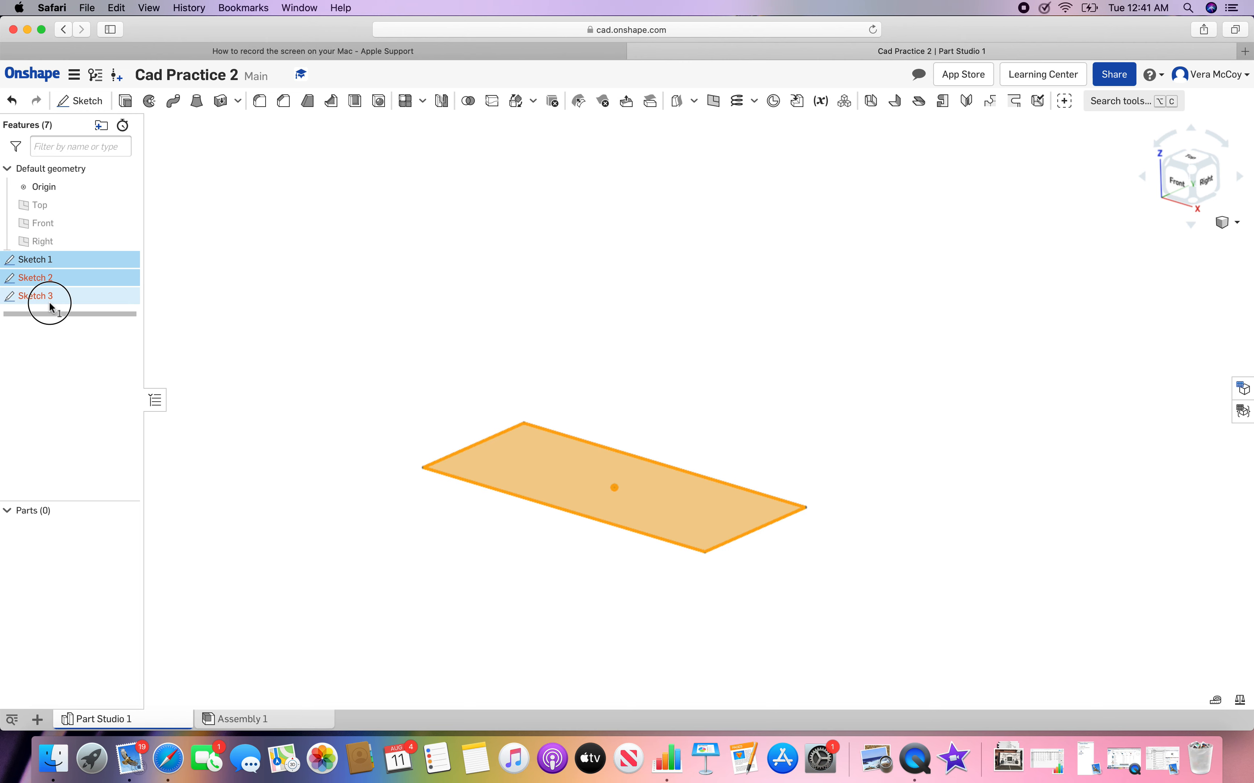
{"action": "left_click", "coordinate": [48, 296], "text": "shift"}
{"action": "key", "text": "Delete"}
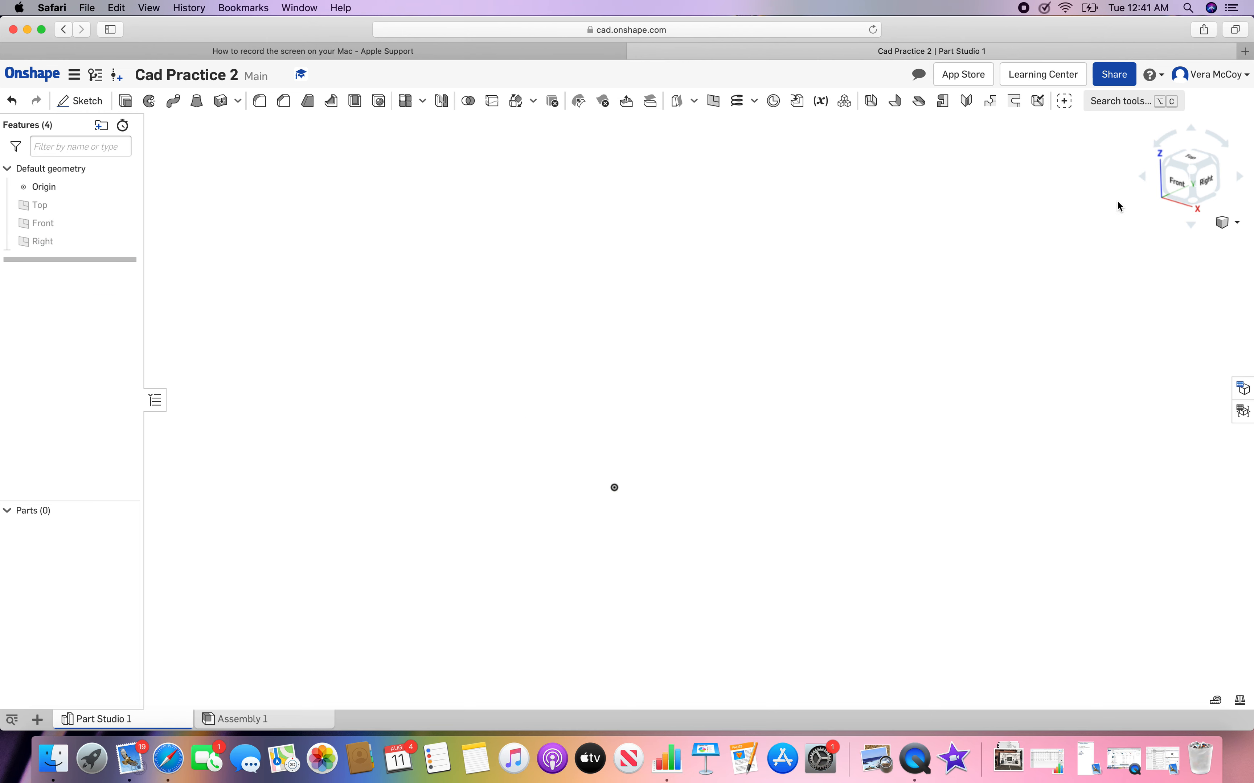
Step: Start a new sketch on the Top plane, viewed face-on with the default planes hidden
{"action": "key", "text": "p"}
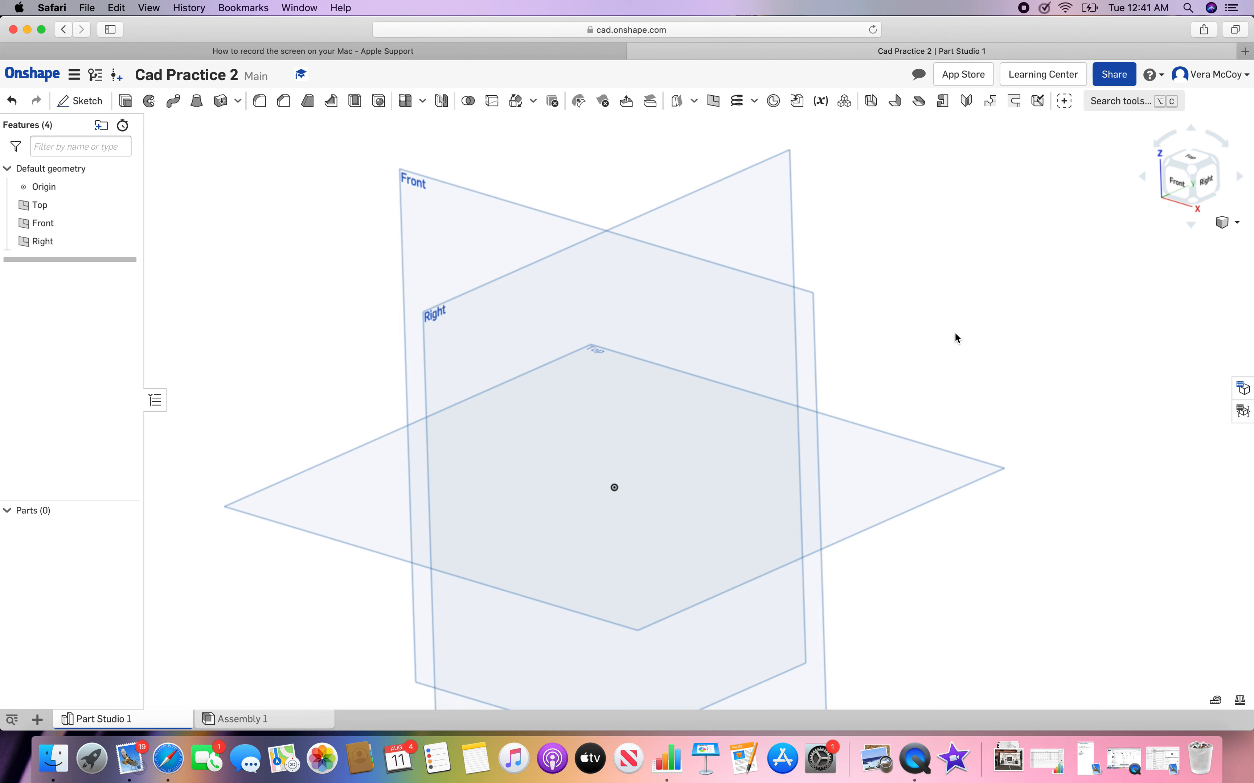
{"action": "left_click", "coordinate": [1179, 182]}
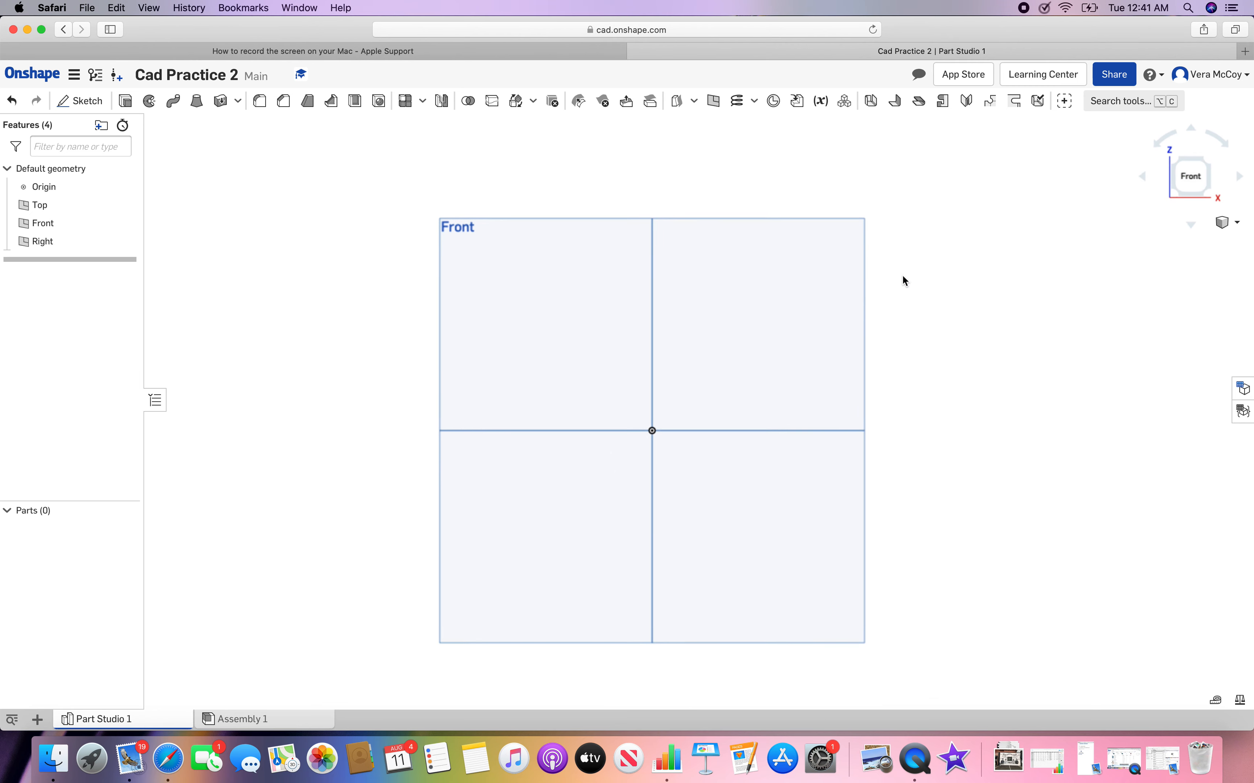
{"action": "mouse_move", "coordinate": [920, 254]}
{"action": "right_mouse_down"}
{"action": "mouse_move", "coordinate": [935, 316]}
{"action": "mouse_move", "coordinate": [913, 317]}
{"action": "right_mouse_up"}
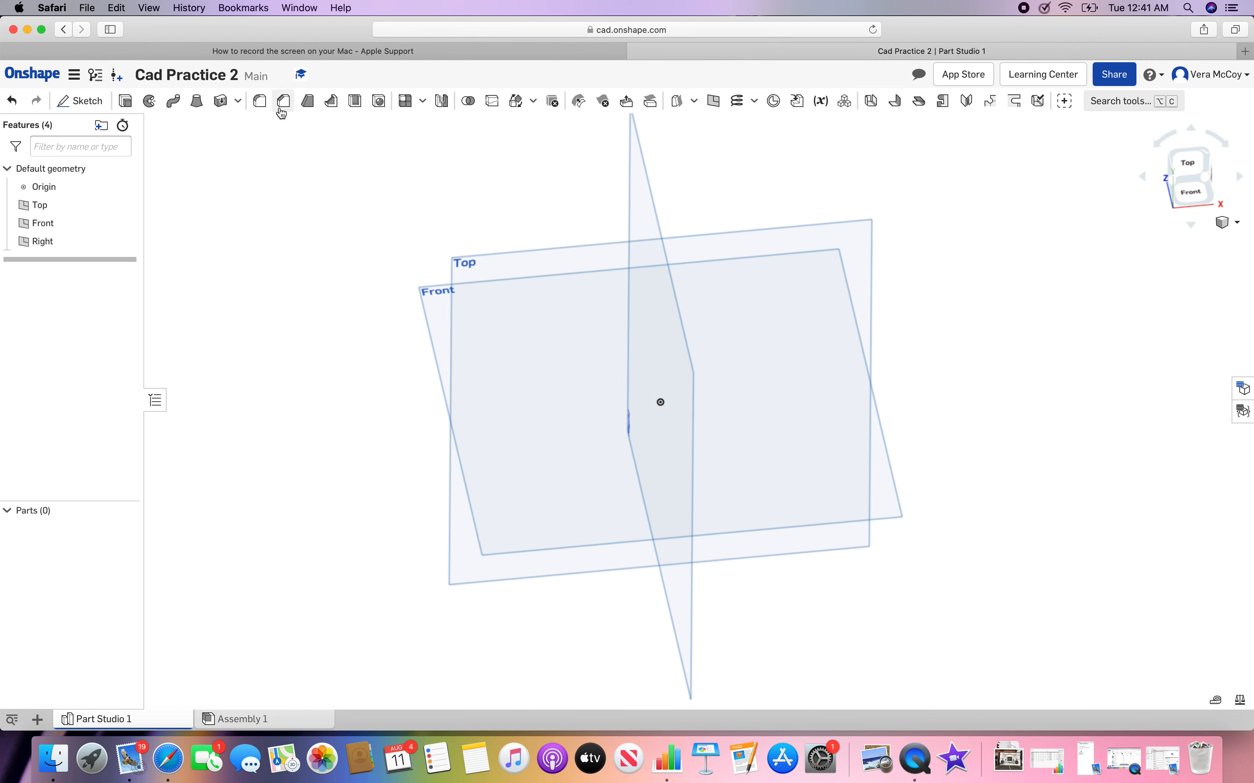
{"action": "left_click", "coordinate": [97, 103]}
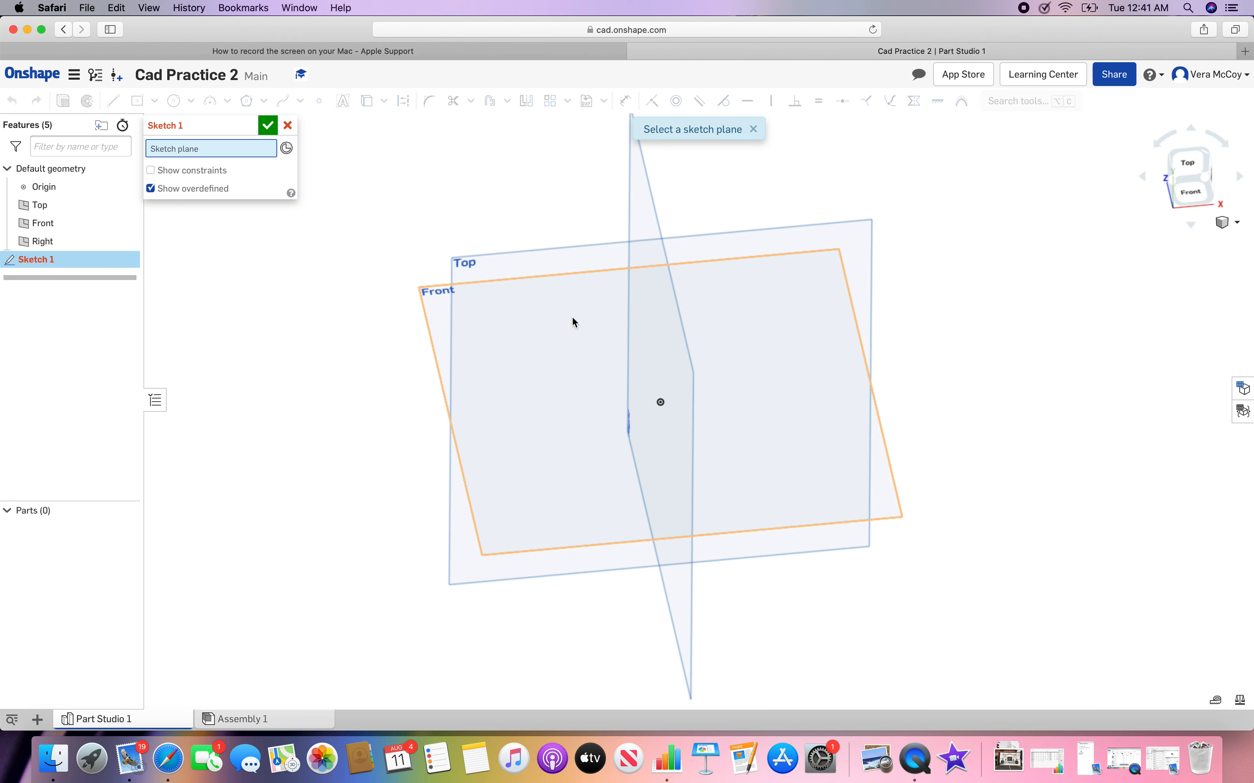
{"action": "right_click_drag", "start_coordinate": [988, 278], "coordinate": [921, 315]}
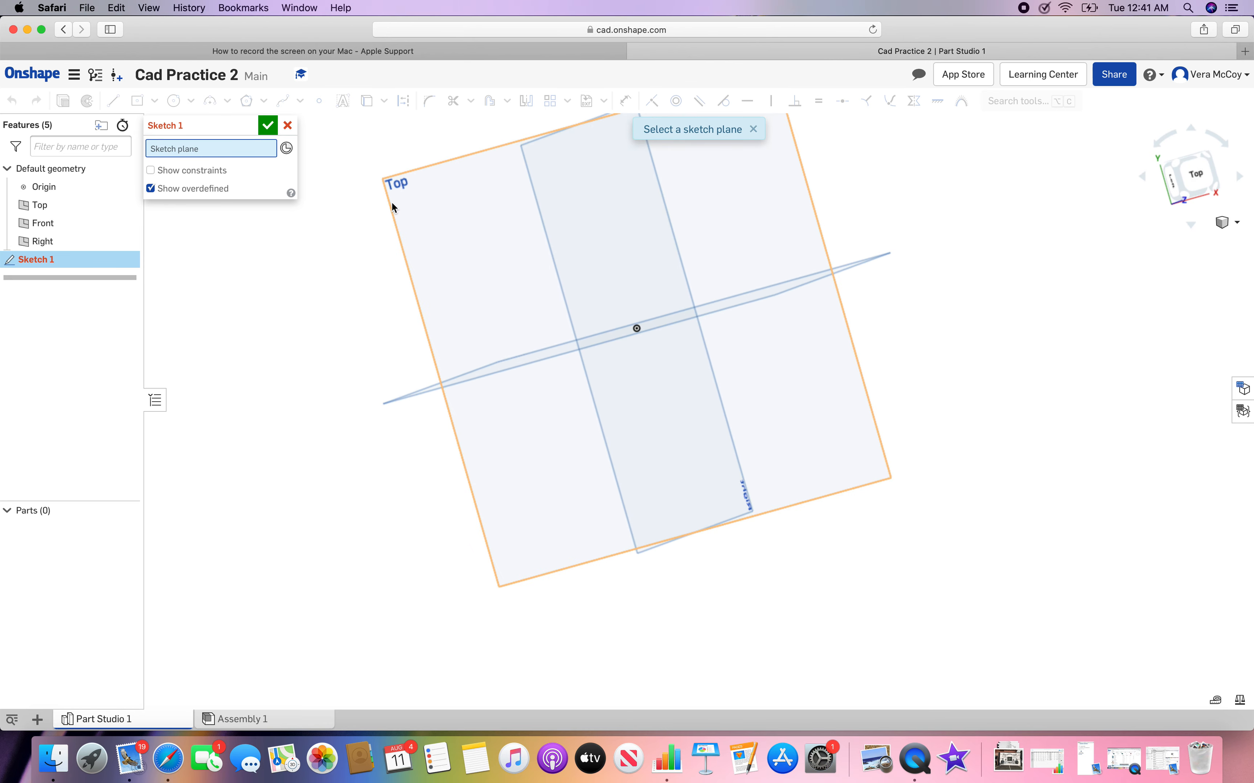
{"action": "left_click", "coordinate": [453, 229]}
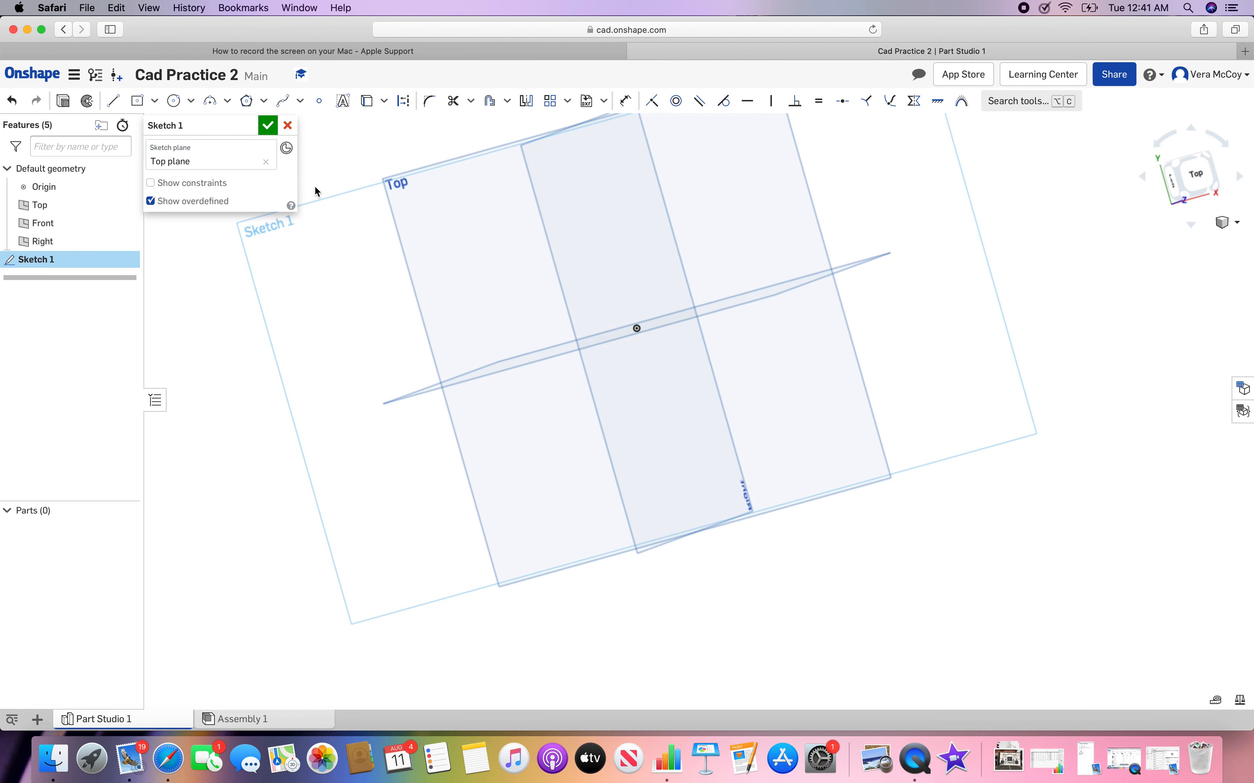
{"action": "key", "text": "n"}
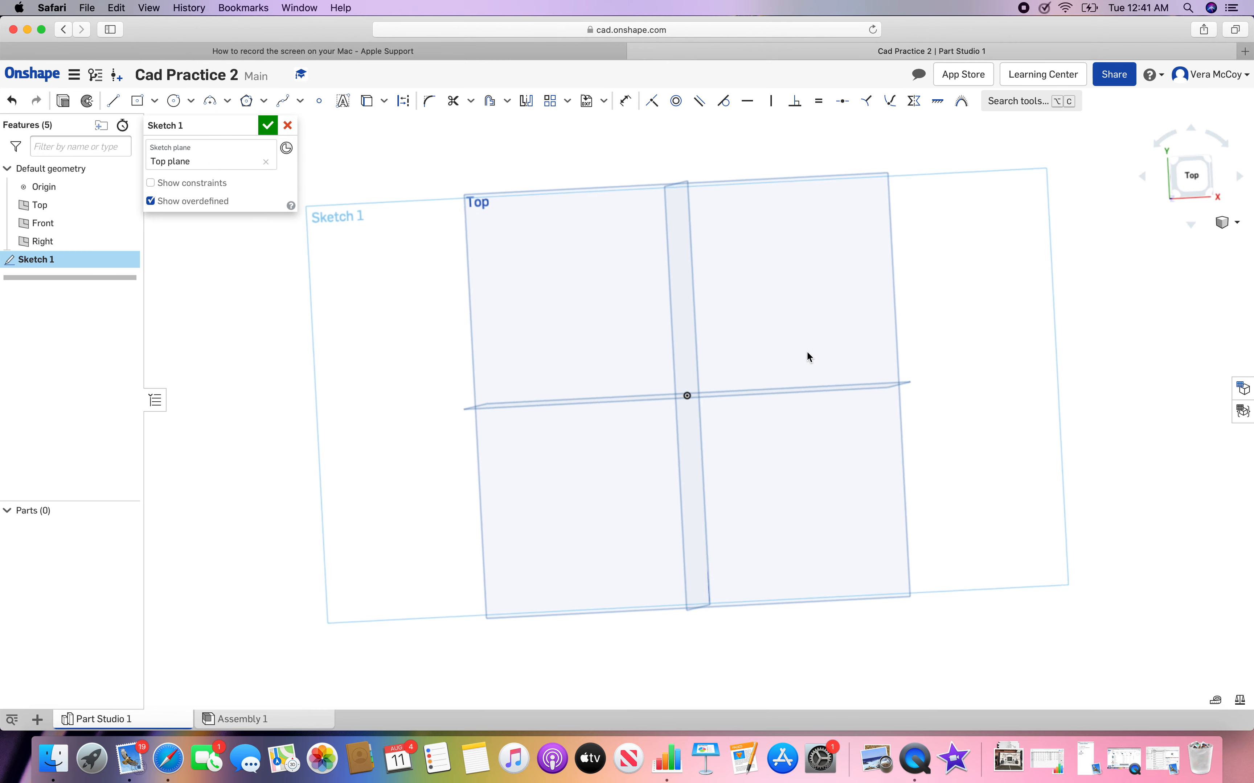
{"action": "key", "text": "p"}
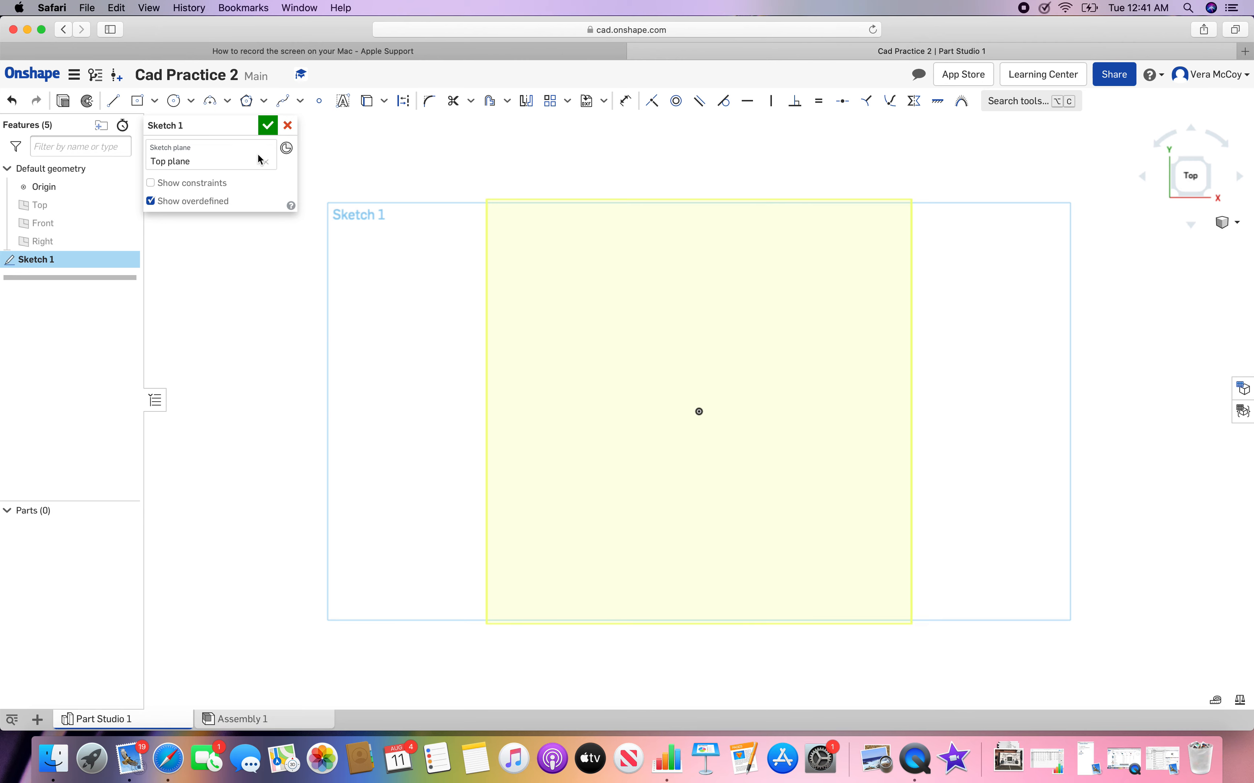
Step: Sketch a center point rectangle about 3.67 by 1.46 in around the origin and finish the sketch
{"action": "left_click", "coordinate": [137, 102]}
{"action": "left_click", "coordinate": [155, 102]}
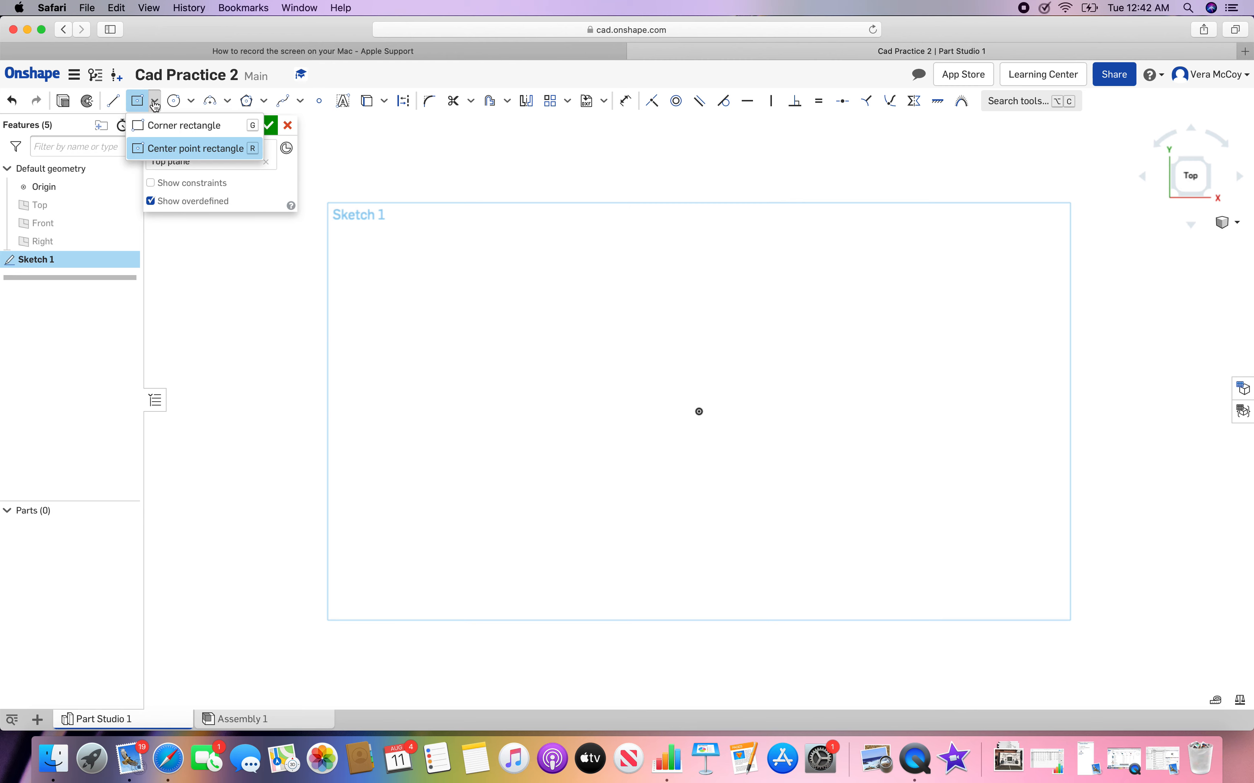
{"action": "left_click", "coordinate": [166, 149]}
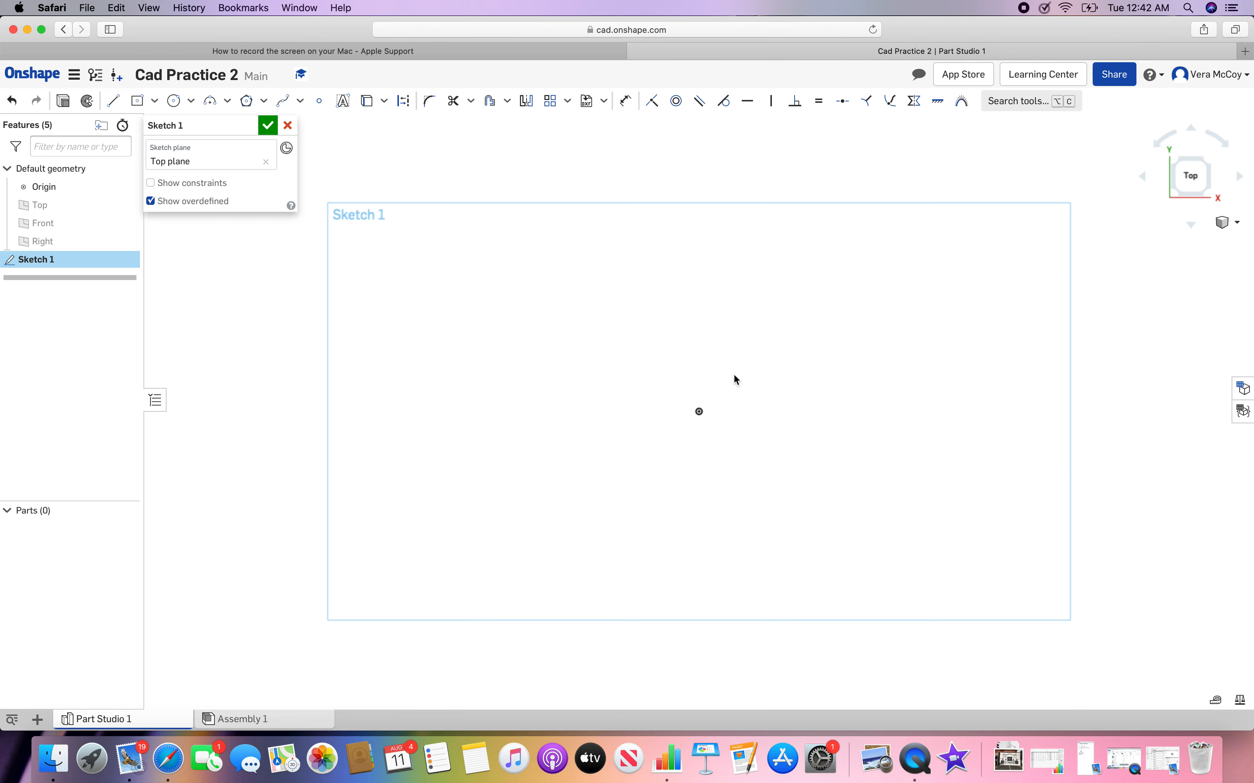
{"action": "left_click", "coordinate": [699, 411]}
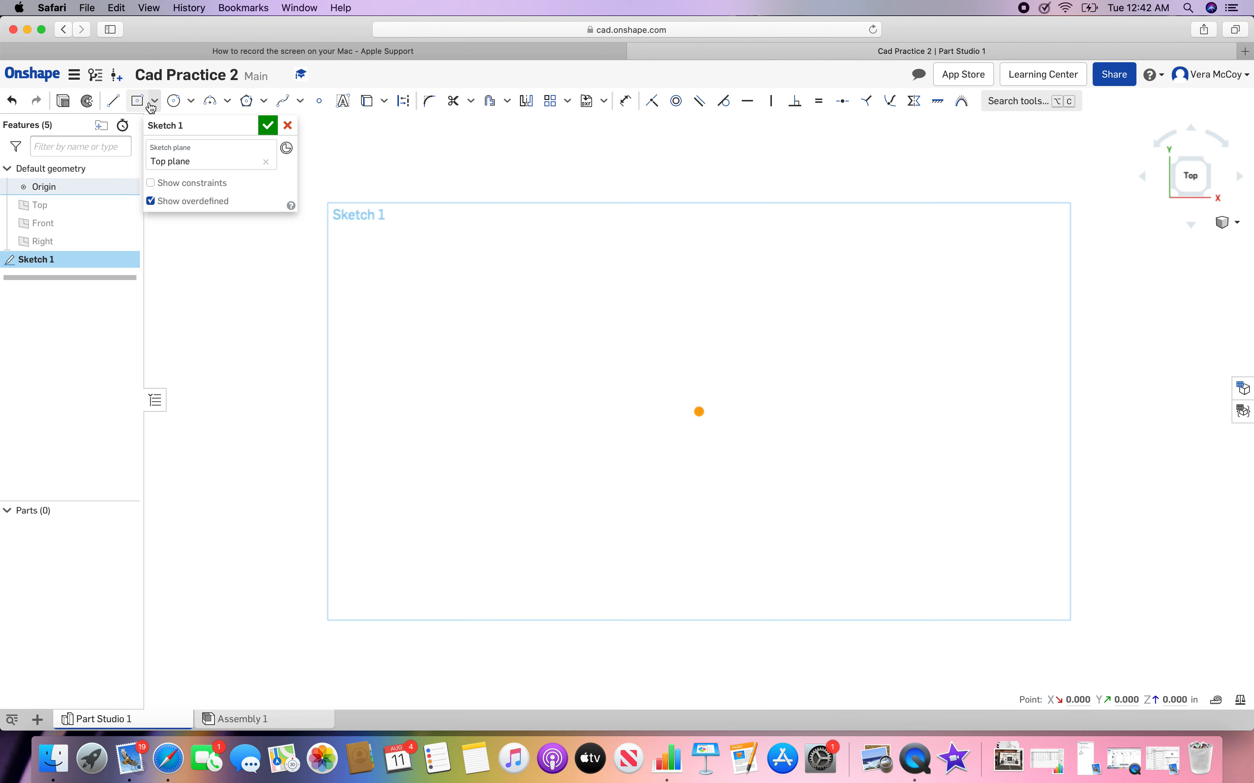
{"action": "left_click", "coordinate": [137, 100]}
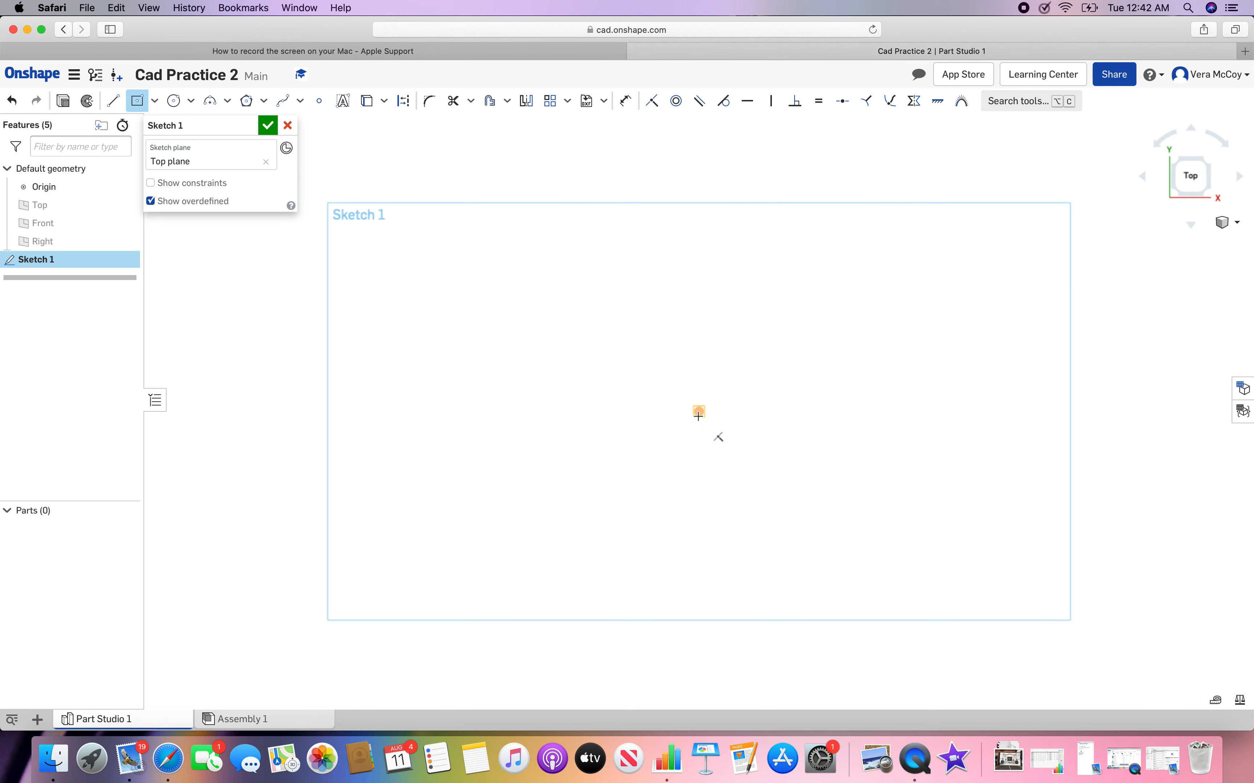
{"action": "left_click", "coordinate": [699, 413]}
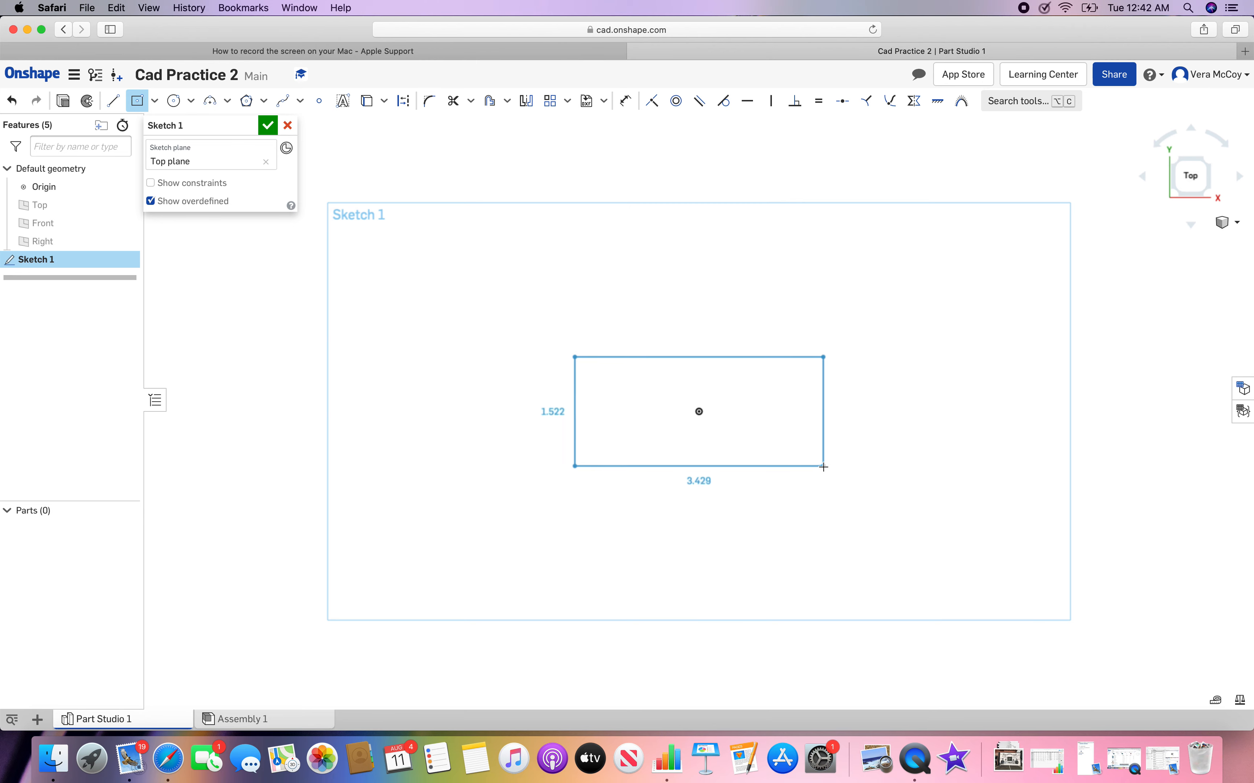
{"action": "left_click", "coordinate": [827, 465]}
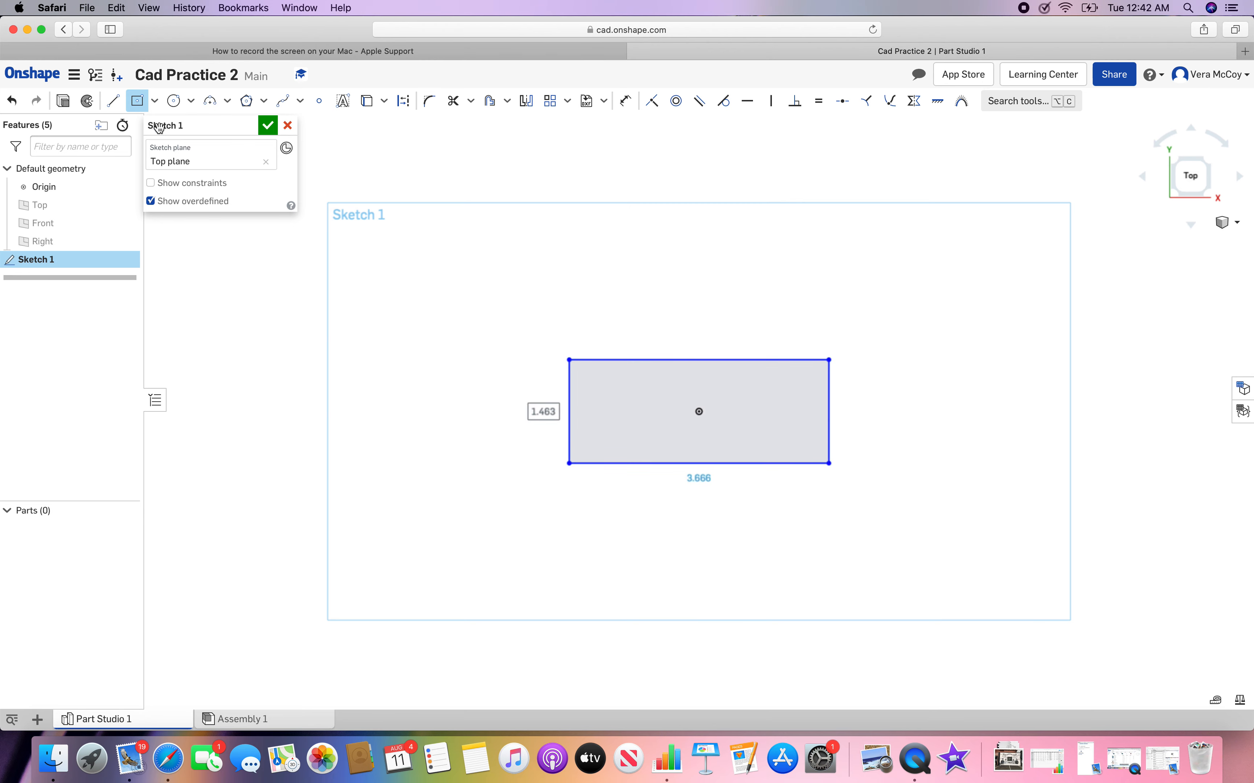
{"action": "left_click", "coordinate": [268, 125]}
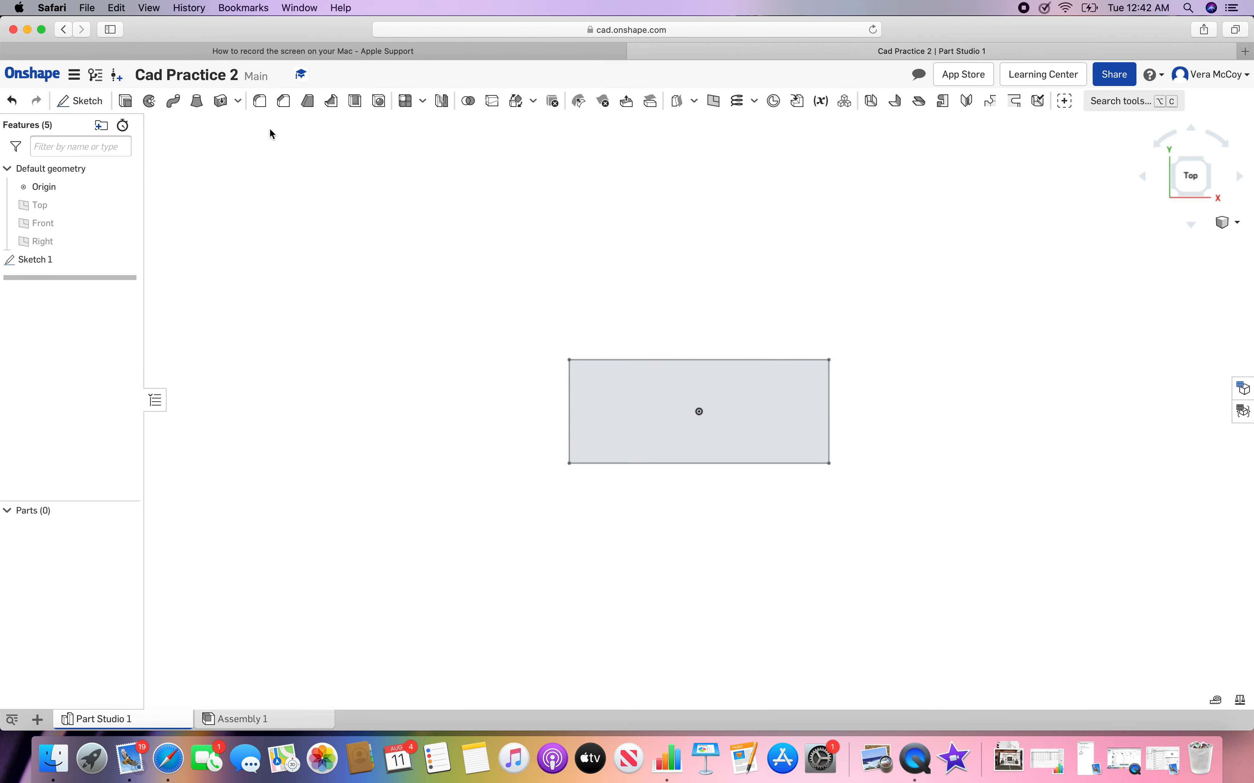
Step: Extrude the rectangle upward as a new solid with a blind depth of about 1.84 in
{"action": "left_click", "coordinate": [124, 101]}
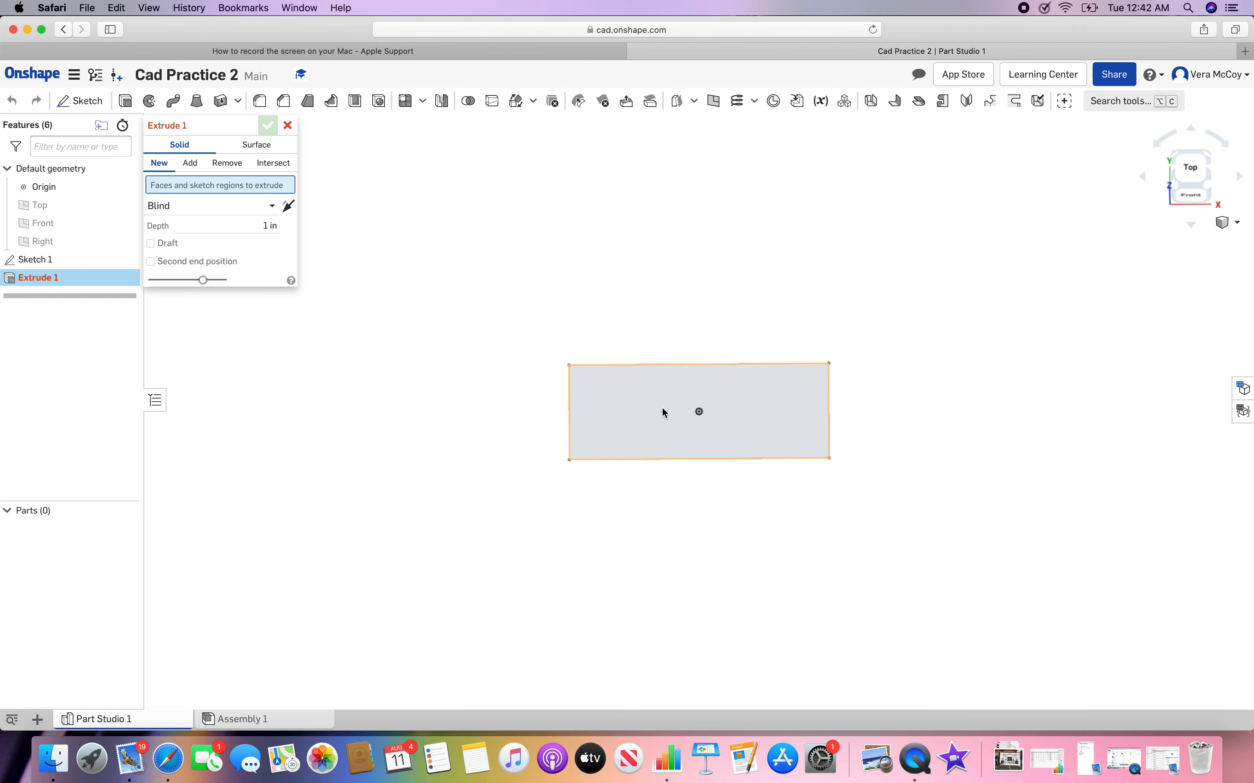
{"action": "left_click", "coordinate": [653, 401]}
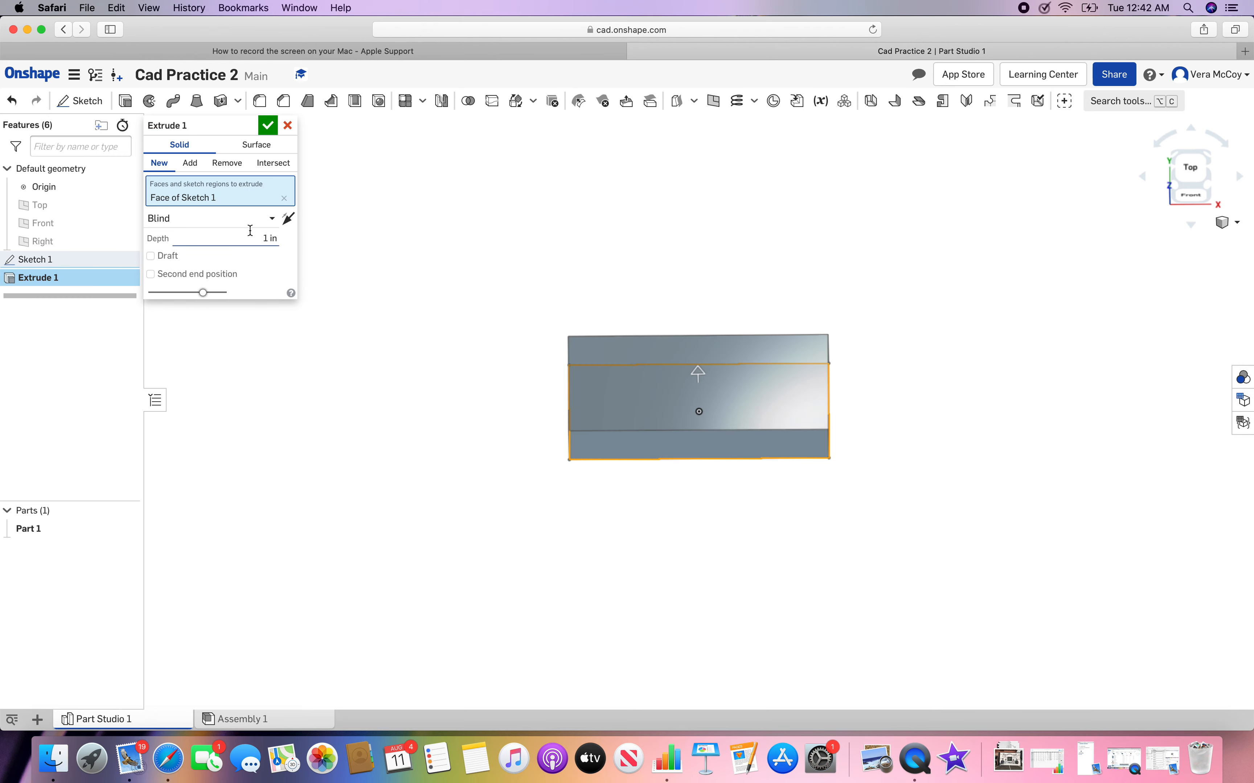
{"action": "right_click_drag", "start_coordinate": [968, 430], "coordinate": [968, 382]}
{"action": "left_click_drag", "start_coordinate": [700, 352], "coordinate": [709, 315]}
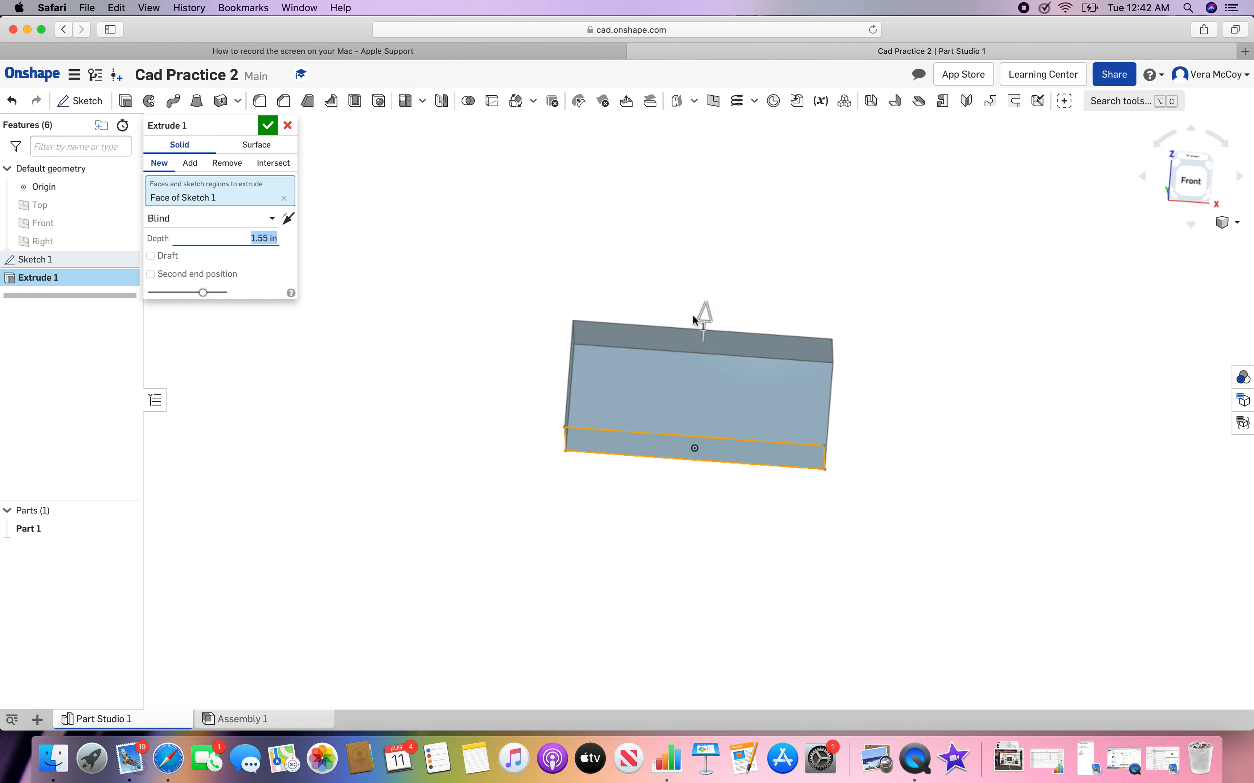
{"action": "right_click_drag", "start_coordinate": [976, 403], "coordinate": [974, 386]}
{"action": "mouse_move", "coordinate": [708, 324]}
{"action": "left_mouse_down"}
{"action": "mouse_move", "coordinate": [721, 309]}
{"action": "mouse_move", "coordinate": [710, 317]}
{"action": "left_mouse_up"}
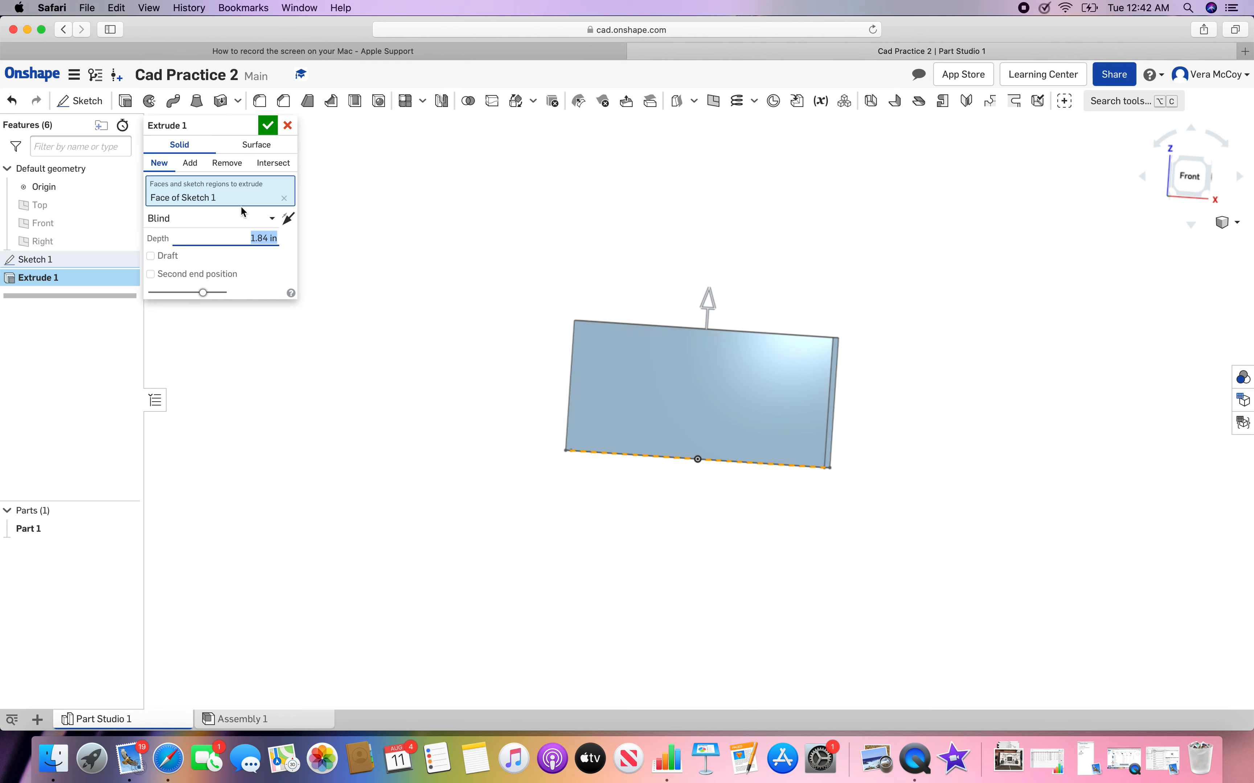
{"action": "left_click", "coordinate": [273, 128]}
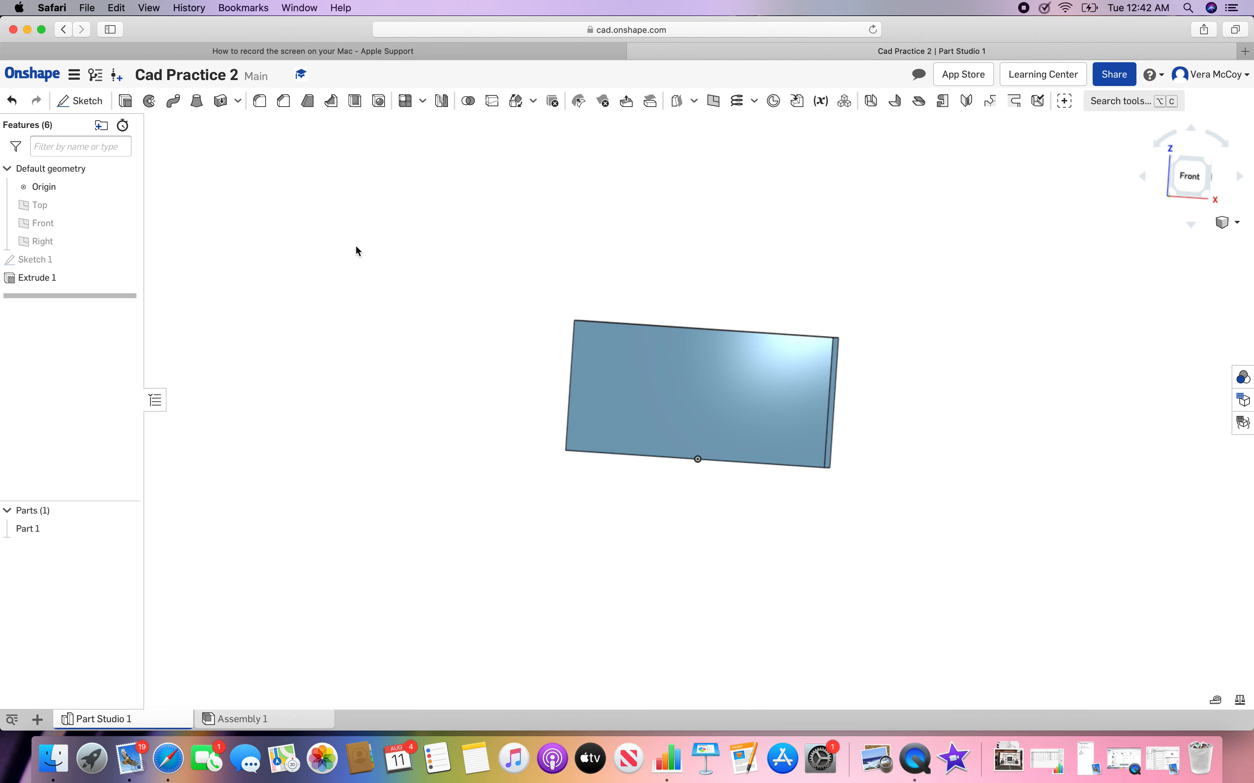
Step: Start a new sketch on the block's top face and view it face-on
{"action": "right_click_drag", "start_coordinate": [638, 174], "coordinate": [626, 205]}
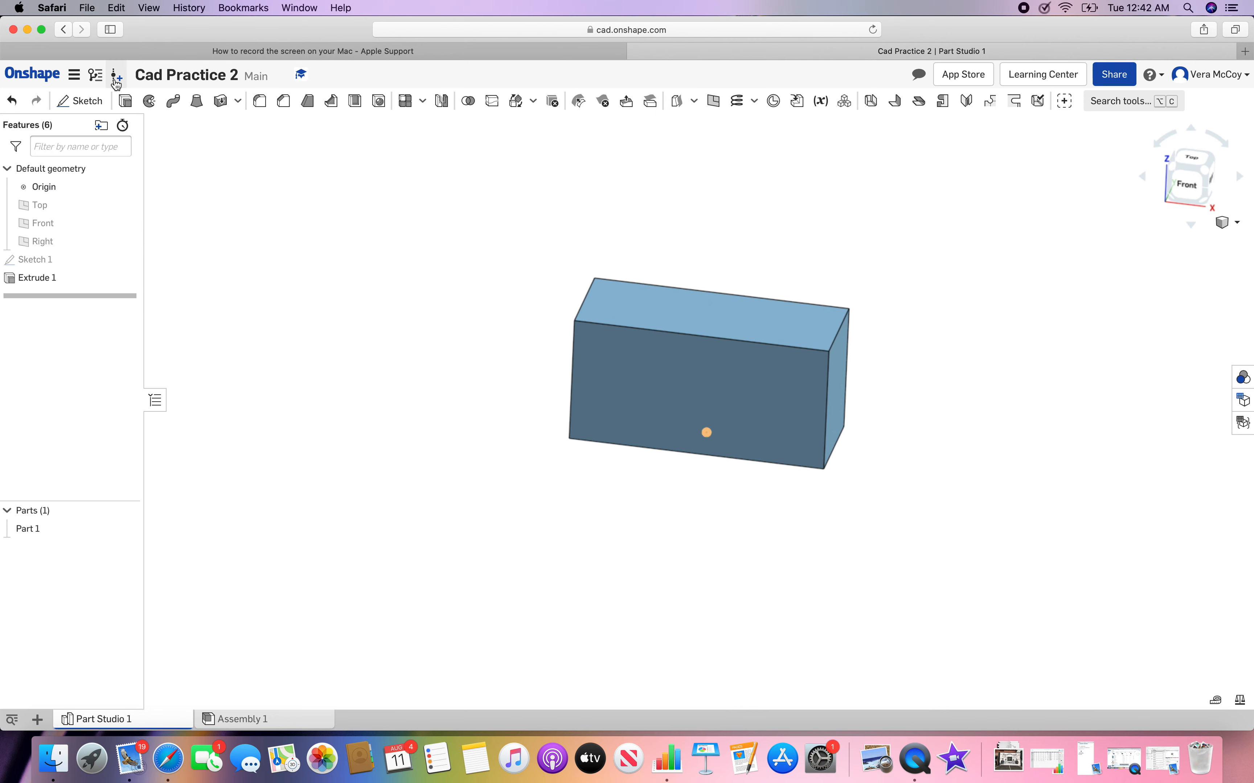
{"action": "left_click", "coordinate": [83, 101]}
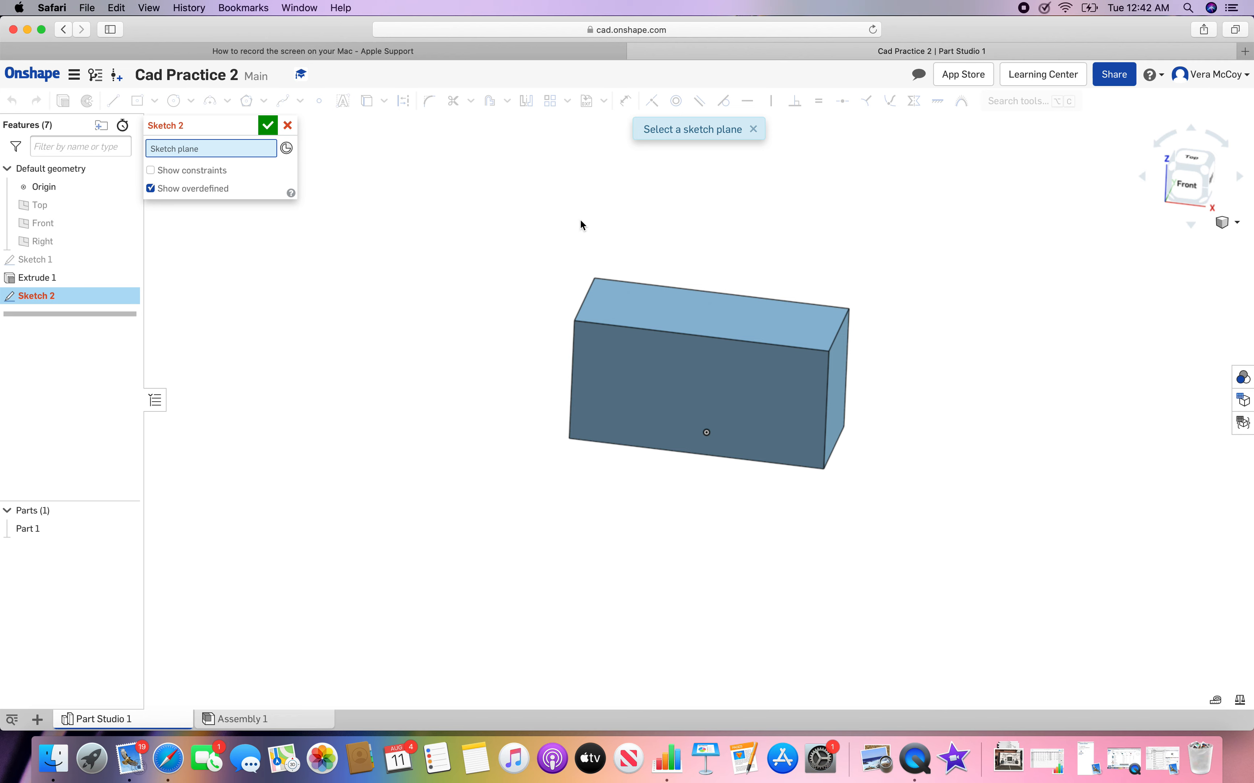
{"action": "right_click_drag", "start_coordinate": [582, 225], "coordinate": [515, 247]}
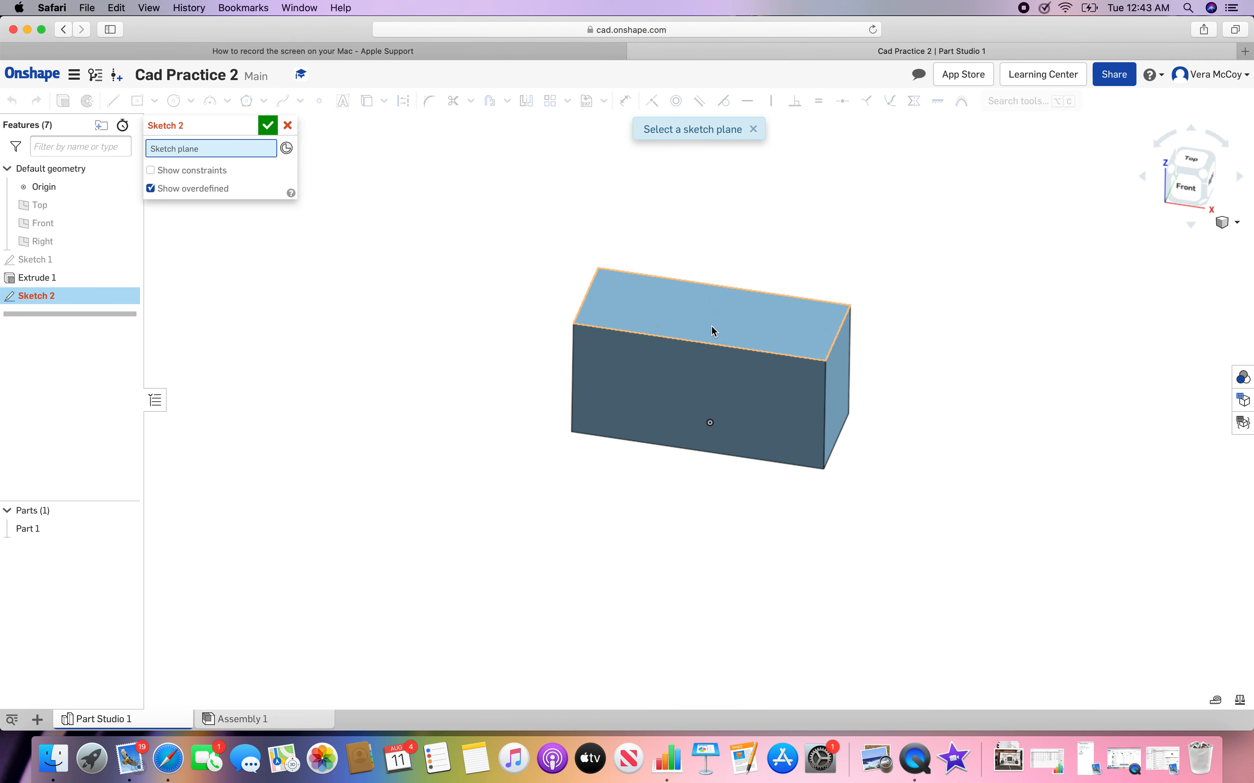
{"action": "right_click_drag", "start_coordinate": [694, 214], "coordinate": [694, 224]}
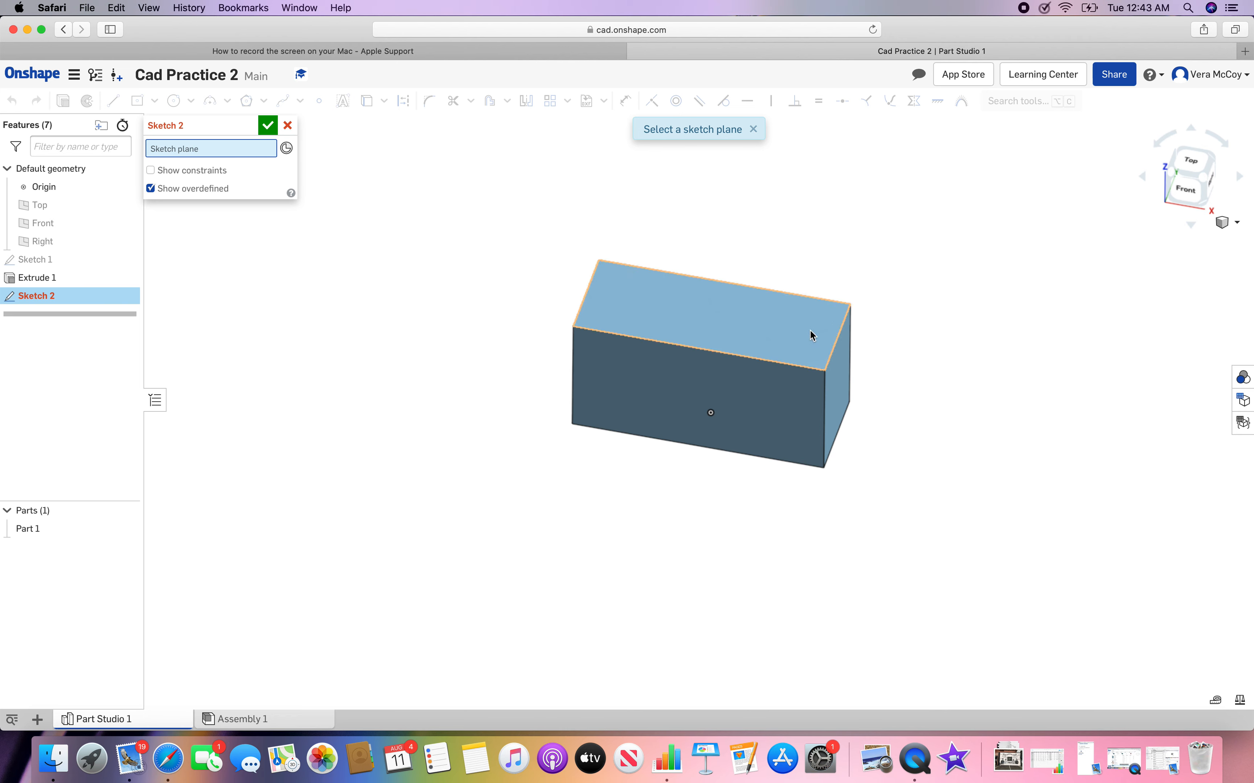
{"action": "left_click", "coordinate": [697, 325]}
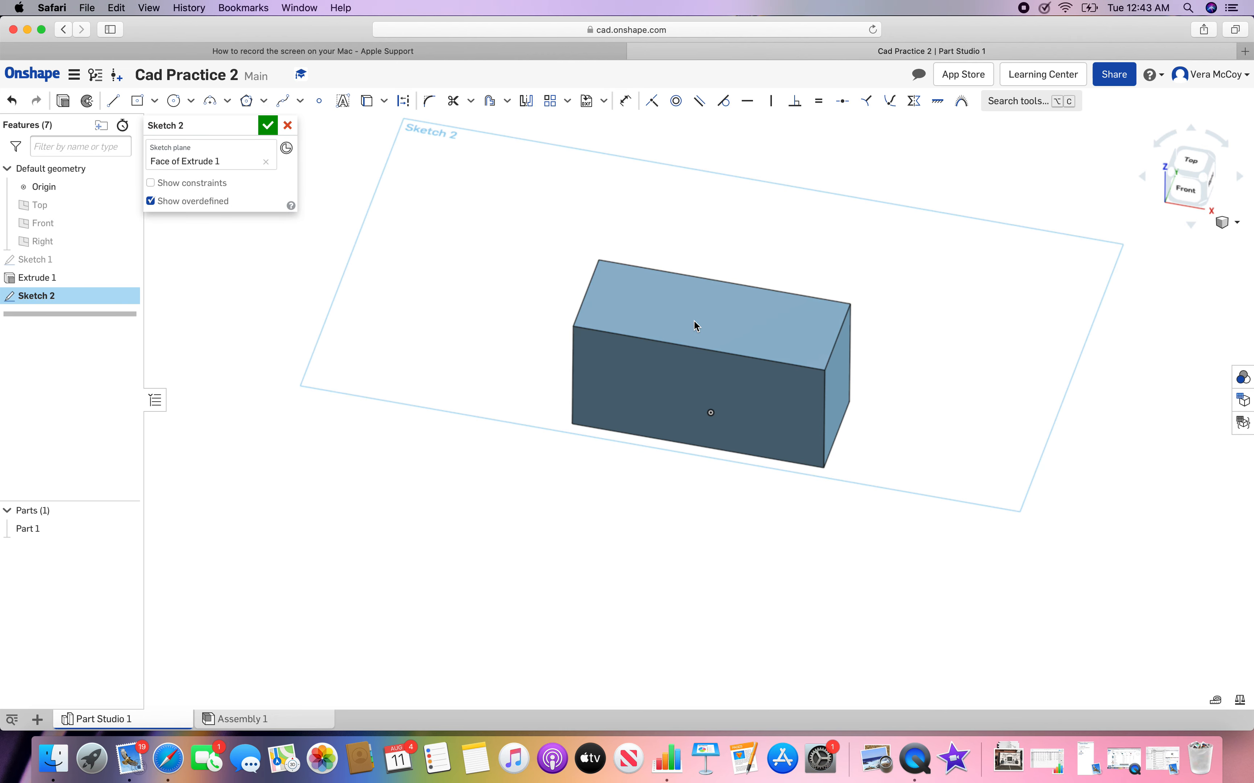
{"action": "mouse_move", "coordinate": [788, 156]}
{"action": "right_mouse_down"}
{"action": "mouse_move", "coordinate": [778, 159]}
{"action": "mouse_move", "coordinate": [794, 152]}
{"action": "right_mouse_up"}
{"action": "mouse_move", "coordinate": [421, 228]}
{"action": "right_mouse_down"}
{"action": "mouse_move", "coordinate": [435, 218]}
{"action": "mouse_move", "coordinate": [425, 216]}
{"action": "right_mouse_up"}
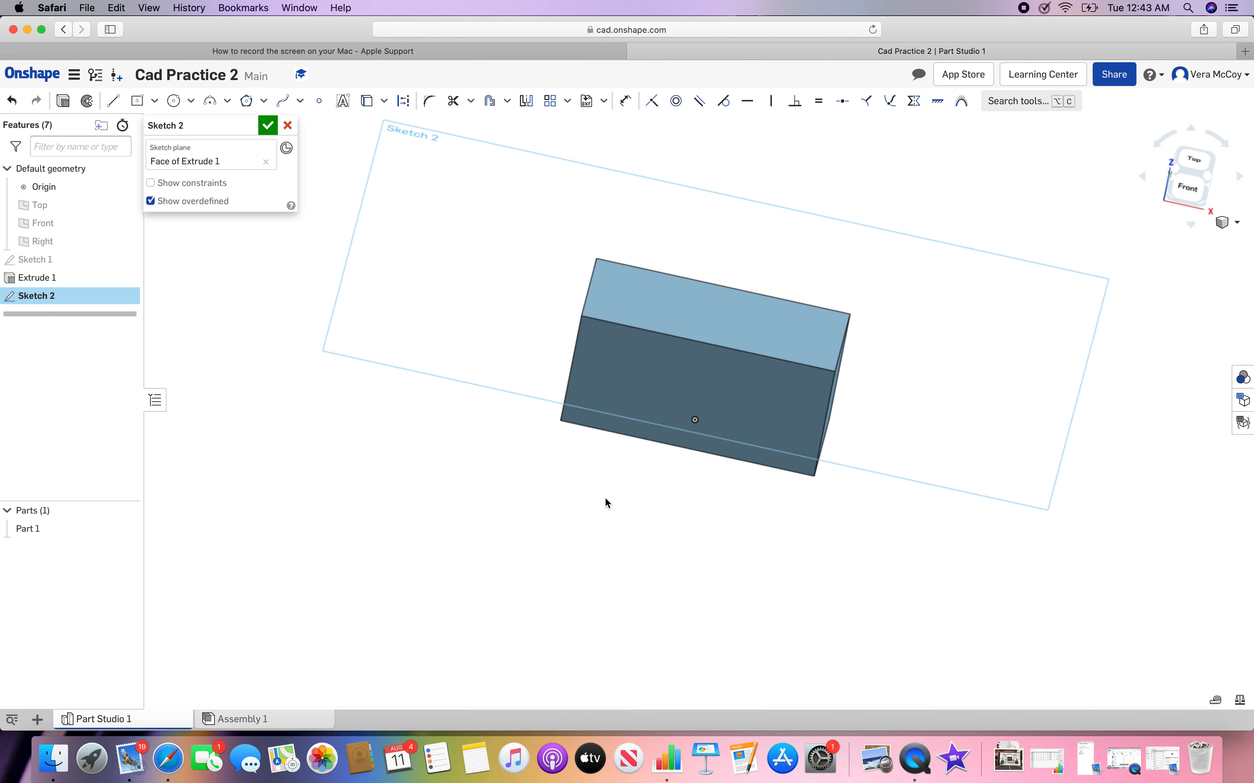
{"action": "mouse_move", "coordinate": [605, 501]}
{"action": "right_mouse_down"}
{"action": "mouse_move", "coordinate": [577, 468]}
{"action": "mouse_move", "coordinate": [571, 484]}
{"action": "mouse_move", "coordinate": [631, 407]}
{"action": "right_mouse_up"}
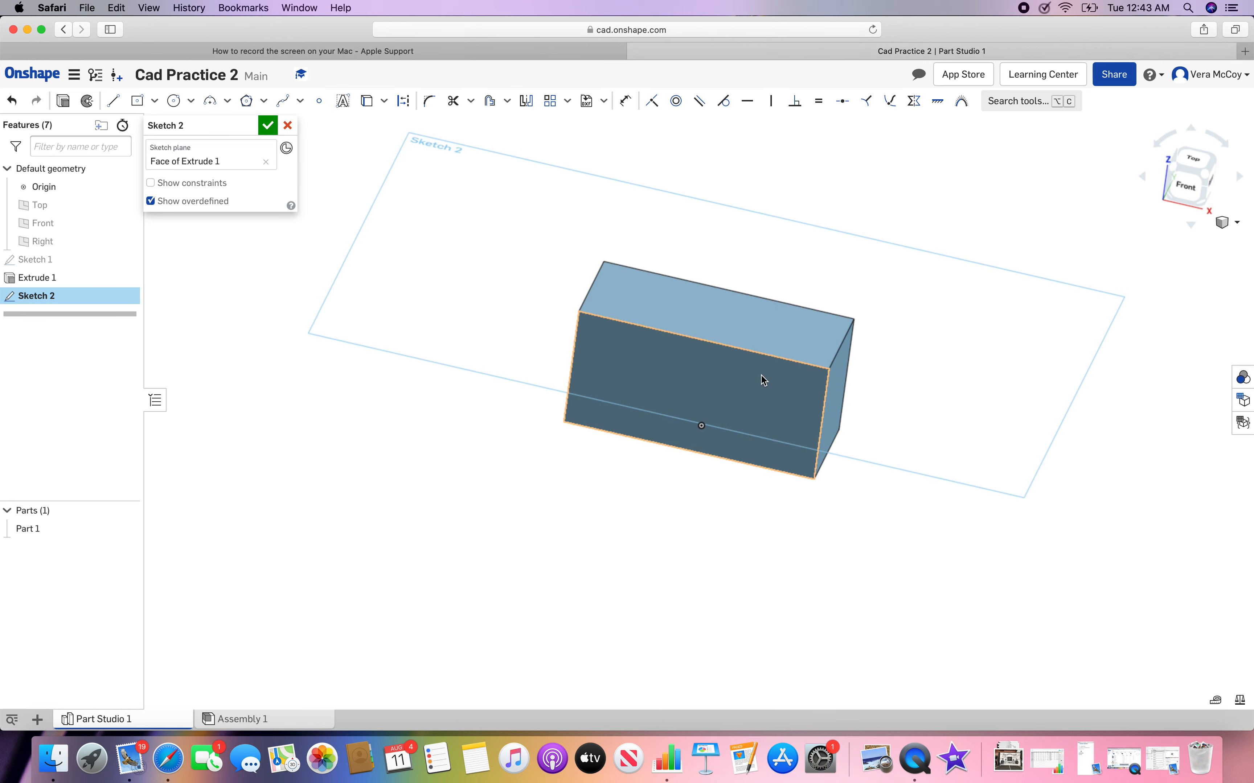
{"action": "key", "text": "n"}
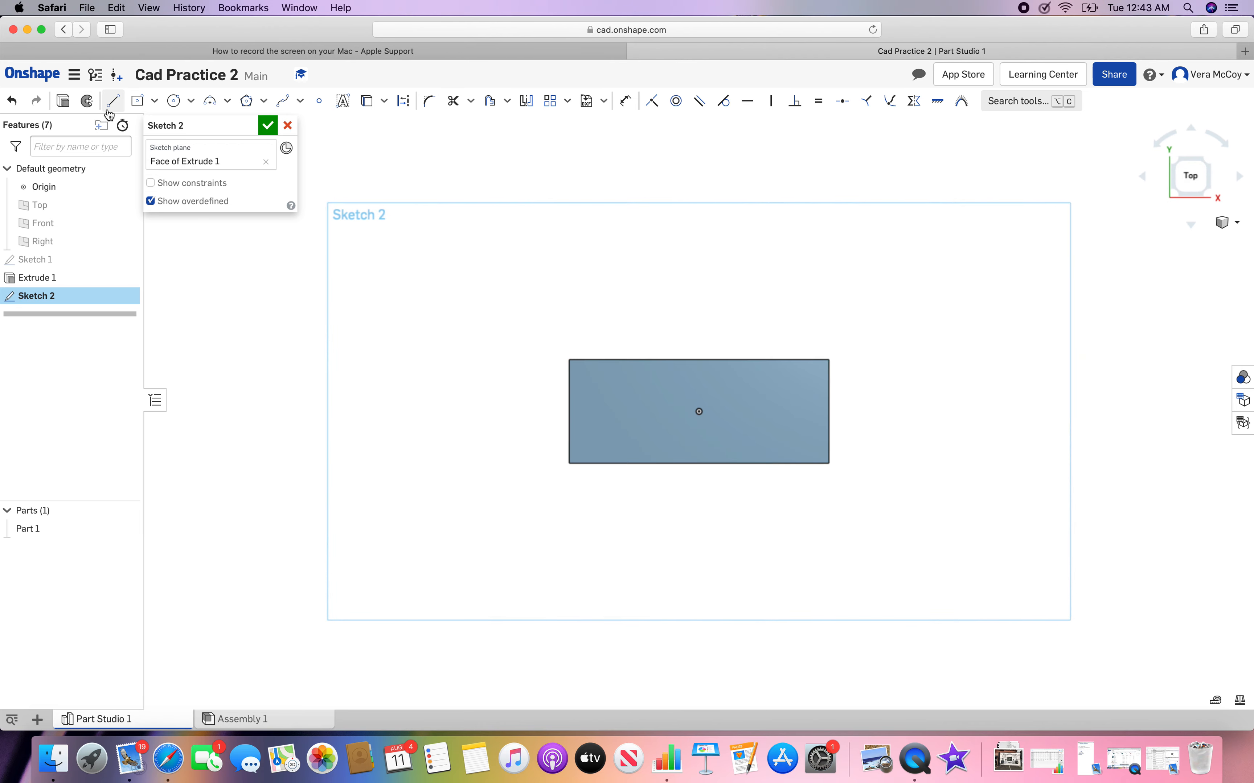
Step: Sketch a center point rectangle about 1.18 in wide at the origin, spanning the top face from front edge to back edge
{"action": "left_click", "coordinate": [137, 101]}
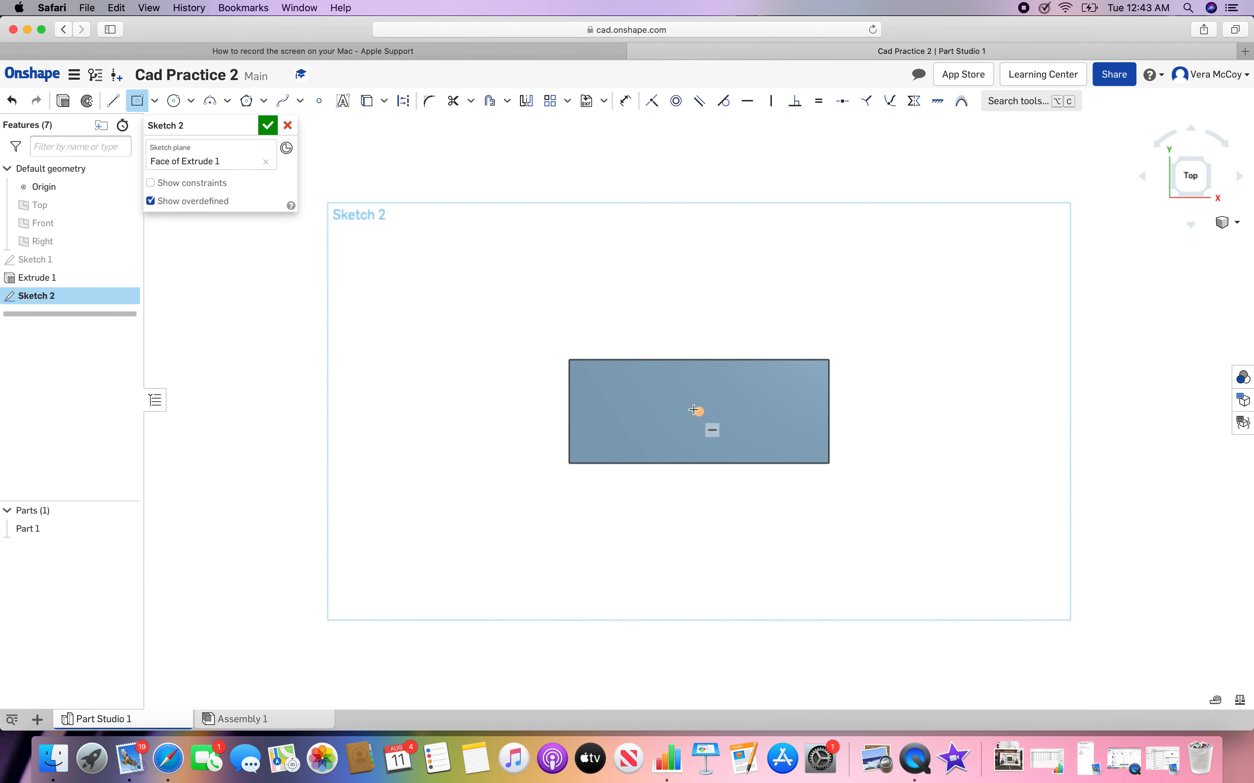
{"action": "left_click", "coordinate": [713, 417]}
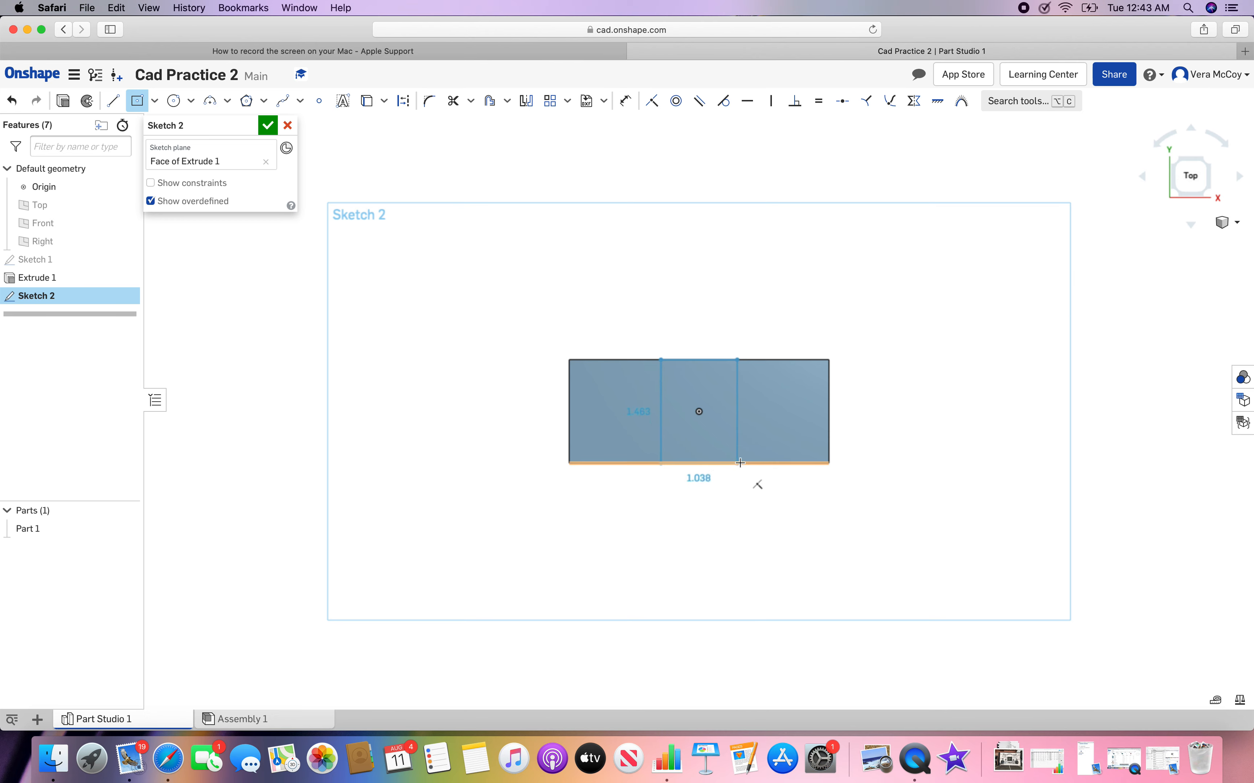
{"action": "left_click", "coordinate": [741, 462]}
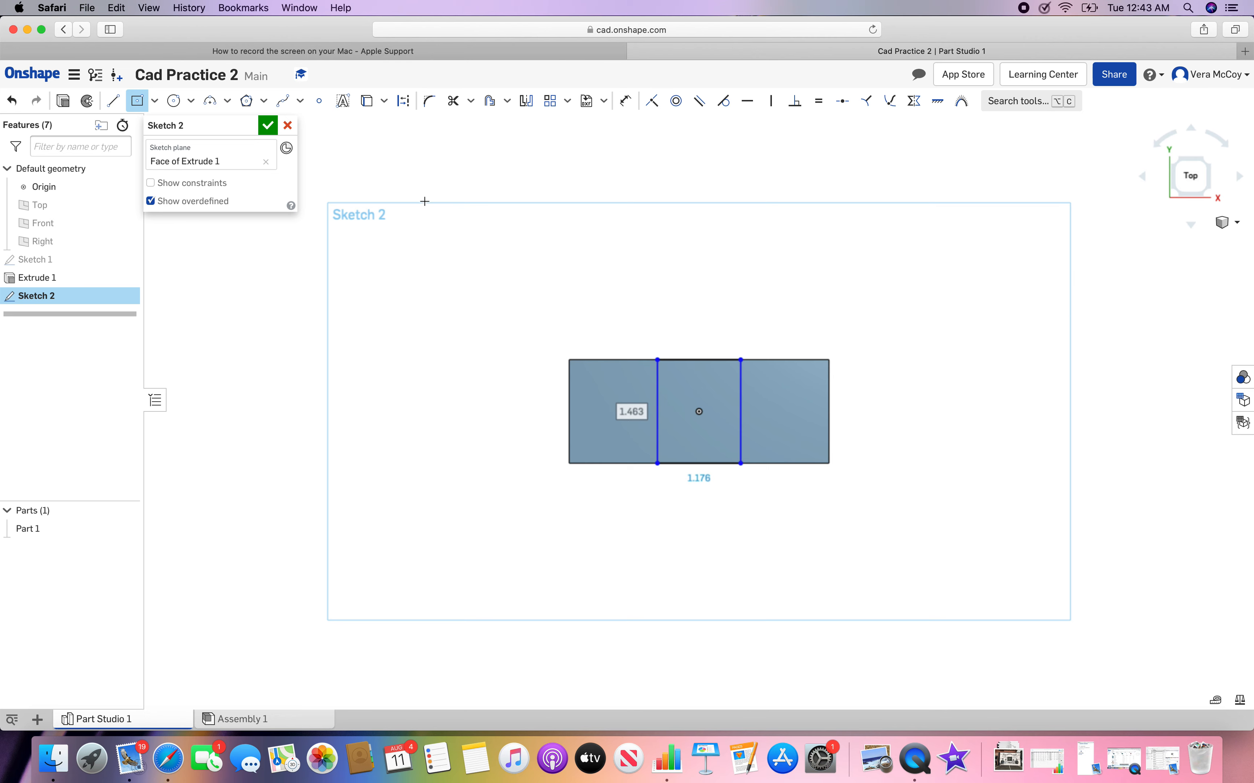
Step: Finish the sketch and extrude its central rectangle as a Remove cut, blind about 0.87 in deep, to form the block's notch
{"action": "left_click", "coordinate": [267, 127]}
{"action": "right_click_drag", "start_coordinate": [611, 333], "coordinate": [604, 291]}
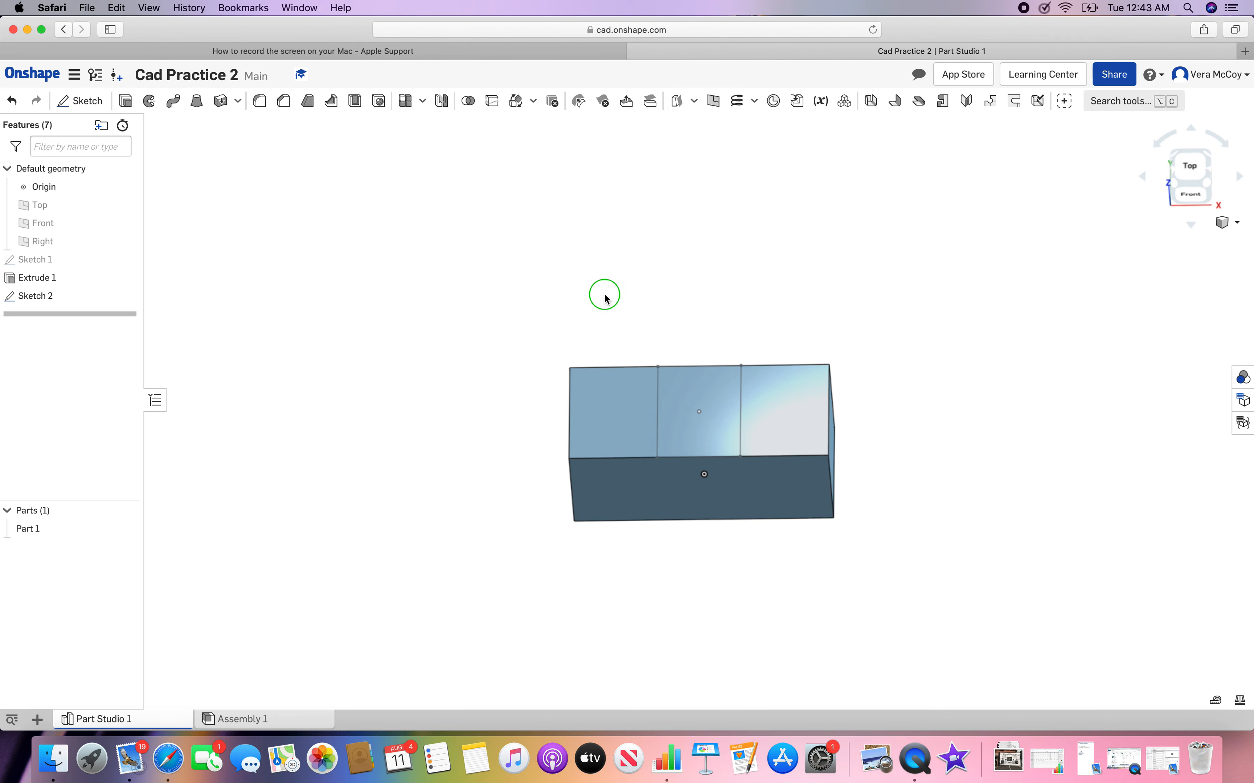
{"action": "left_click", "coordinate": [128, 103]}
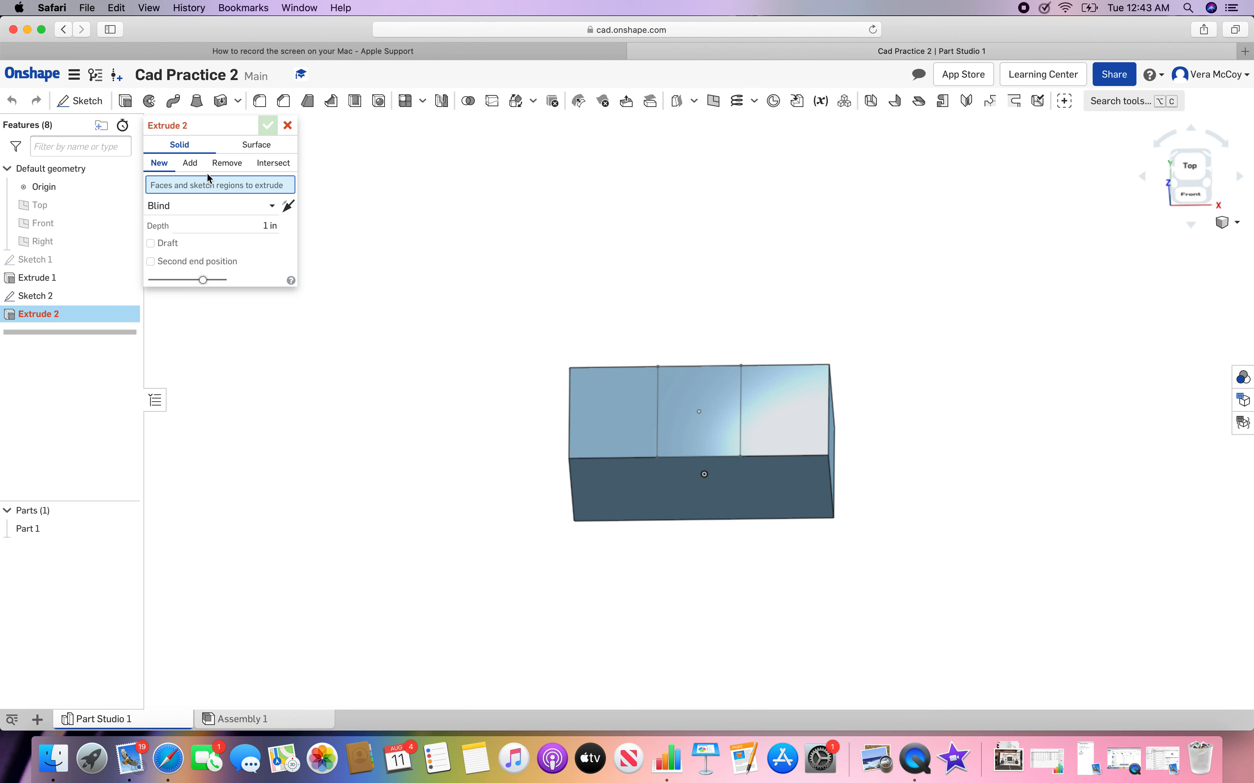
{"action": "left_click", "coordinate": [226, 163]}
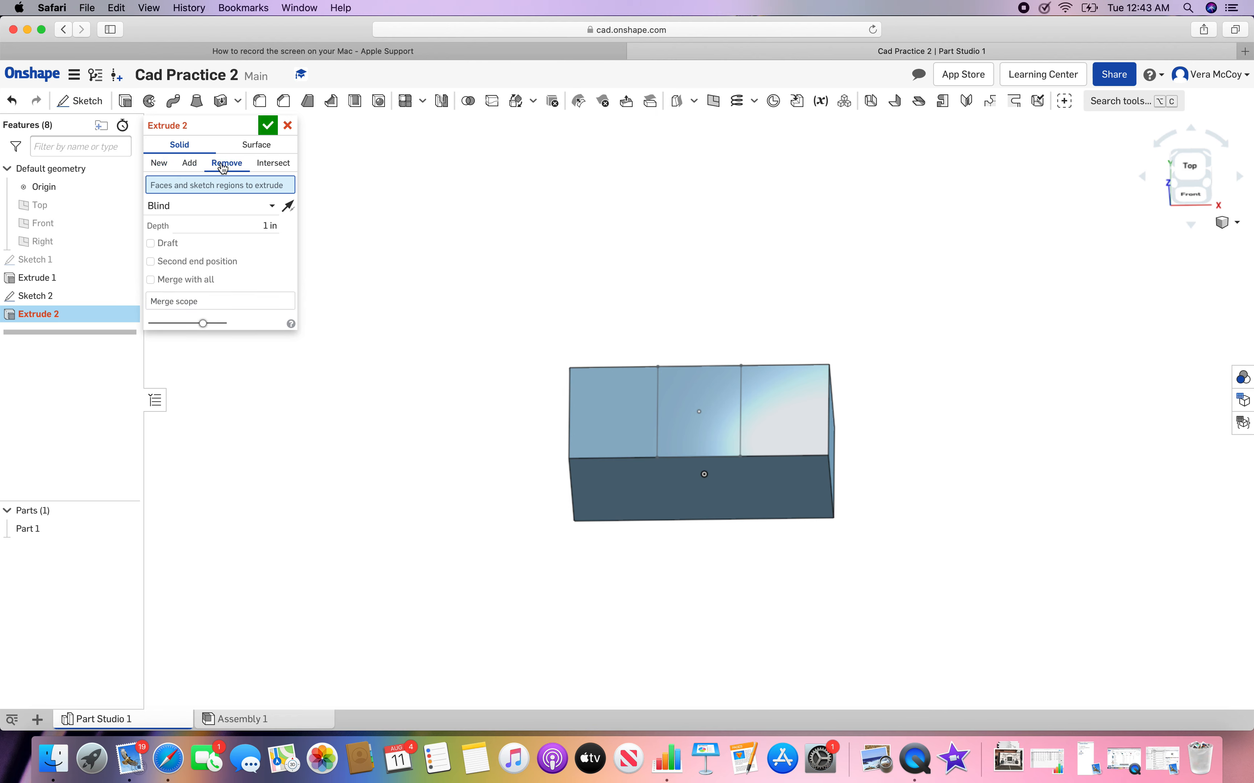
{"action": "left_click", "coordinate": [697, 432]}
{"action": "right_click_drag", "start_coordinate": [413, 385], "coordinate": [414, 334]}
{"action": "left_click_drag", "start_coordinate": [704, 513], "coordinate": [689, 315]}
{"action": "left_click", "coordinate": [689, 315]}
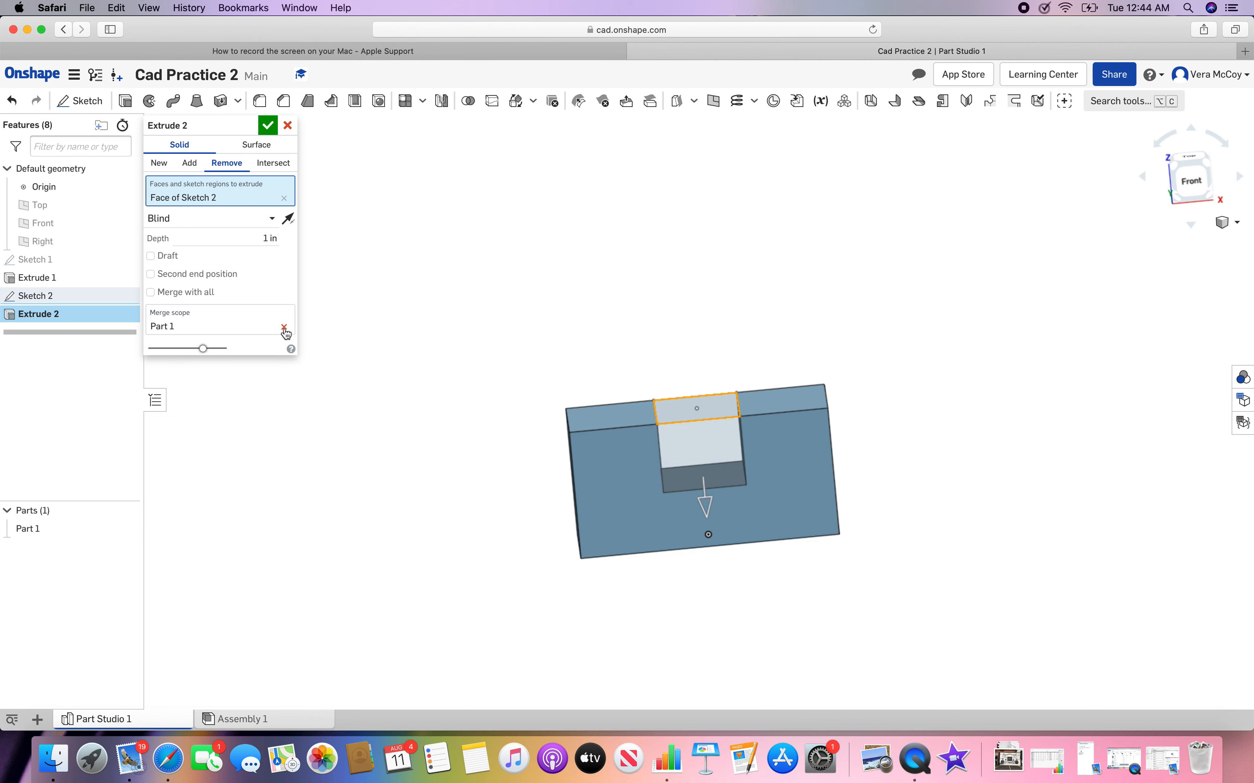
{"action": "right_click_drag", "start_coordinate": [402, 381], "coordinate": [400, 350]}
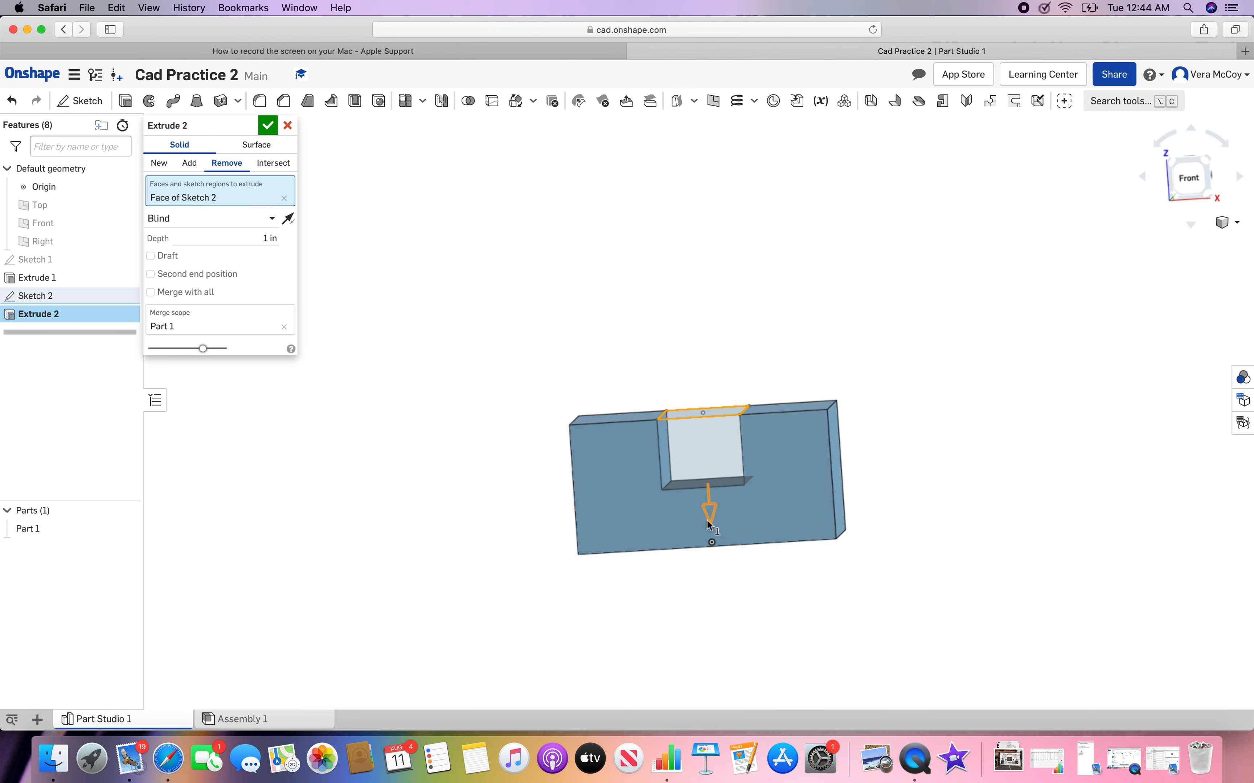
{"action": "left_click_drag", "start_coordinate": [709, 513], "coordinate": [708, 504]}
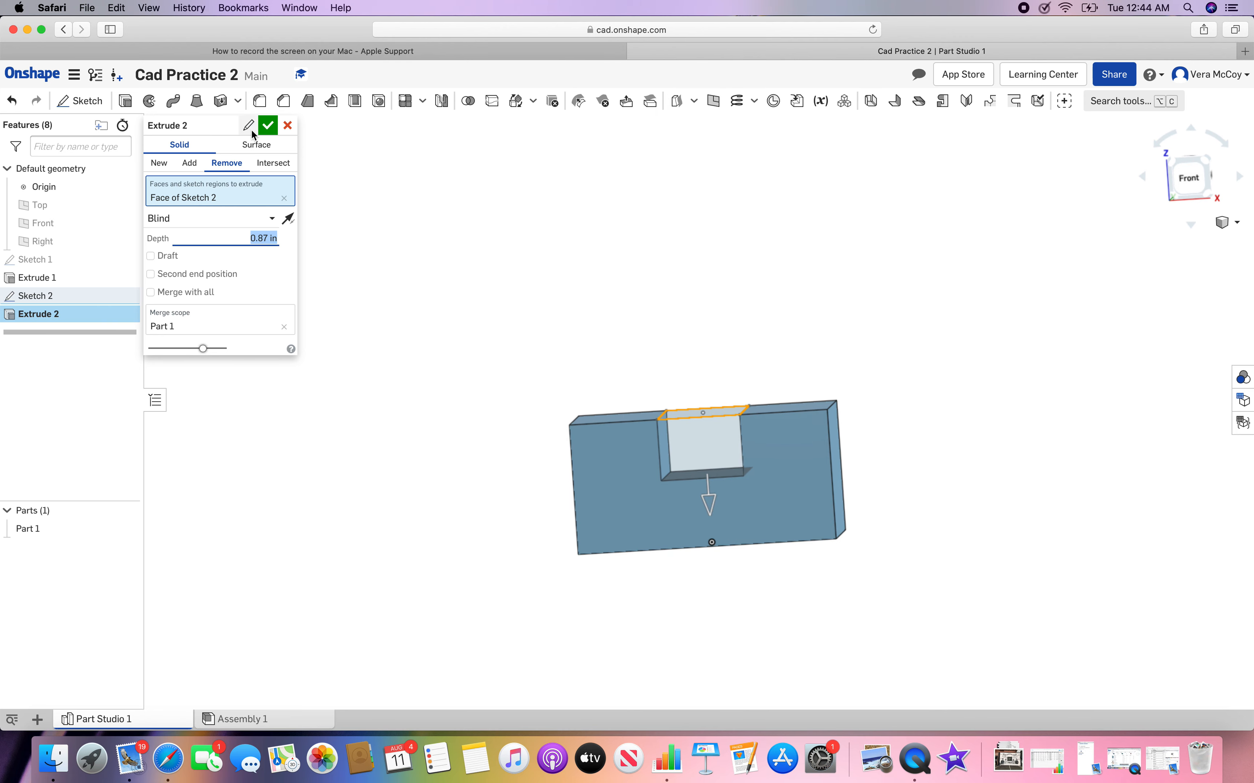
{"action": "left_click", "coordinate": [268, 124]}
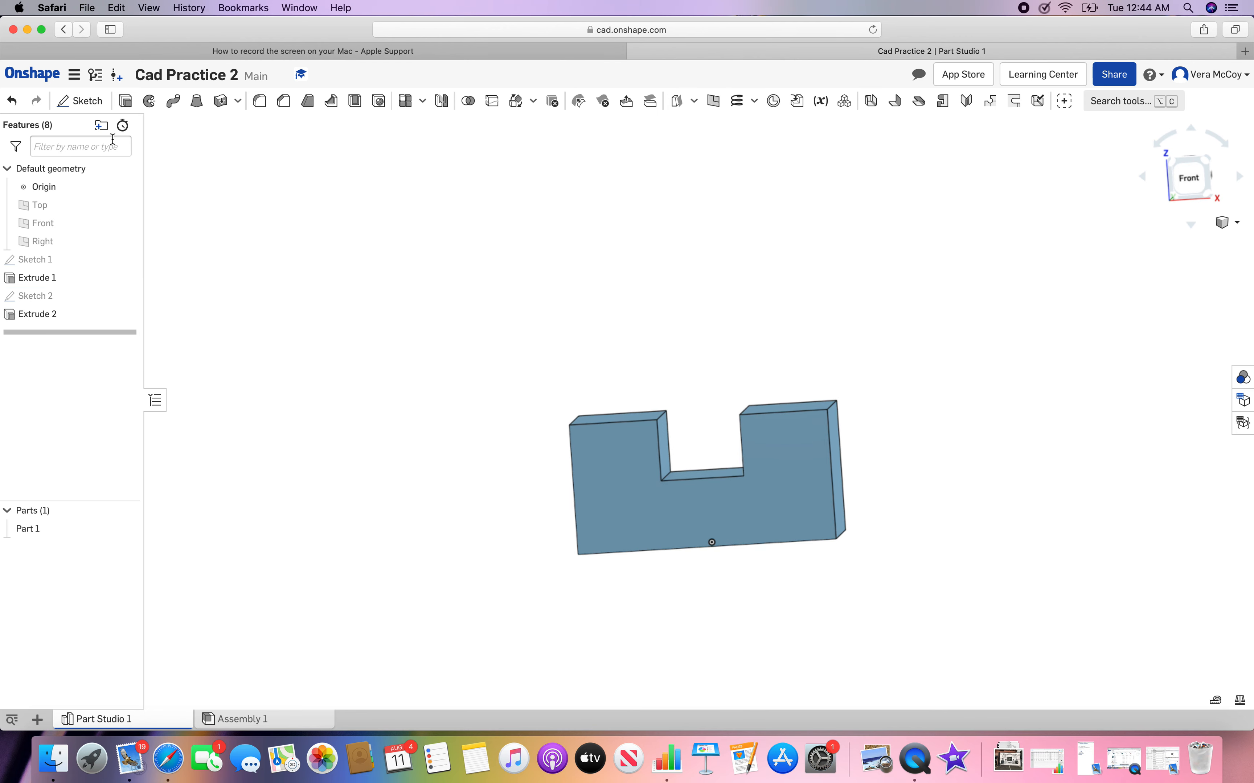
Step: Start a sketch on the block's front face and draw a center point rectangle about 0.32 in tall near the face's lower left corner
{"action": "mouse_move", "coordinate": [487, 259]}
{"action": "right_mouse_down"}
{"action": "mouse_move", "coordinate": [504, 227]}
{"action": "mouse_move", "coordinate": [462, 257]}
{"action": "mouse_move", "coordinate": [479, 252]}
{"action": "right_mouse_up"}
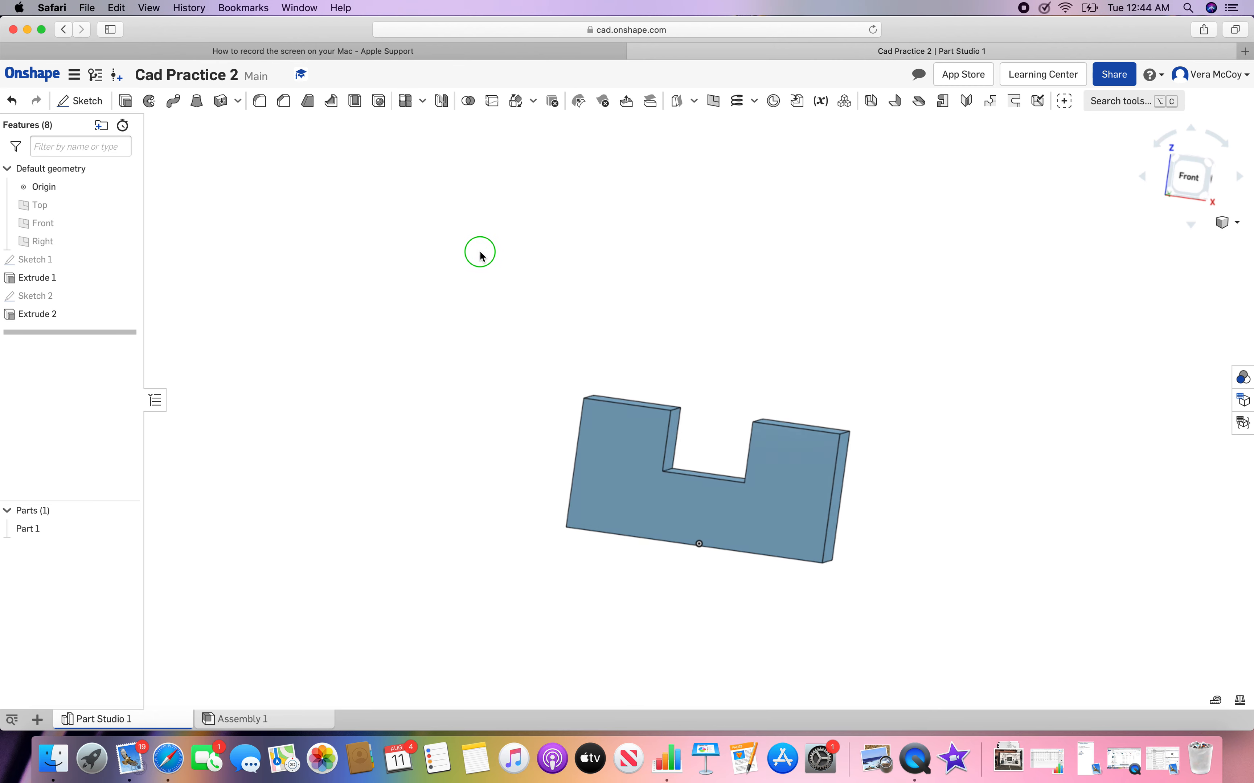
{"action": "left_click", "coordinate": [94, 108]}
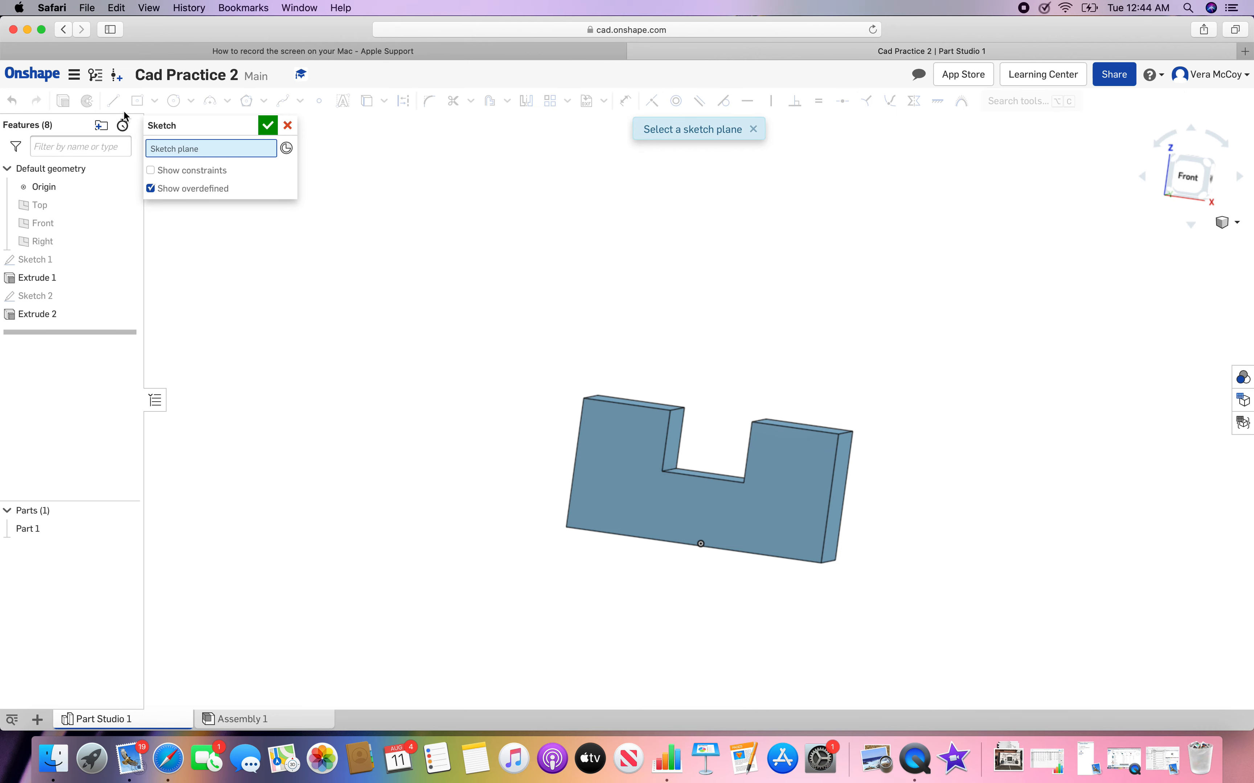
{"action": "right_click_drag", "start_coordinate": [586, 346], "coordinate": [596, 363]}
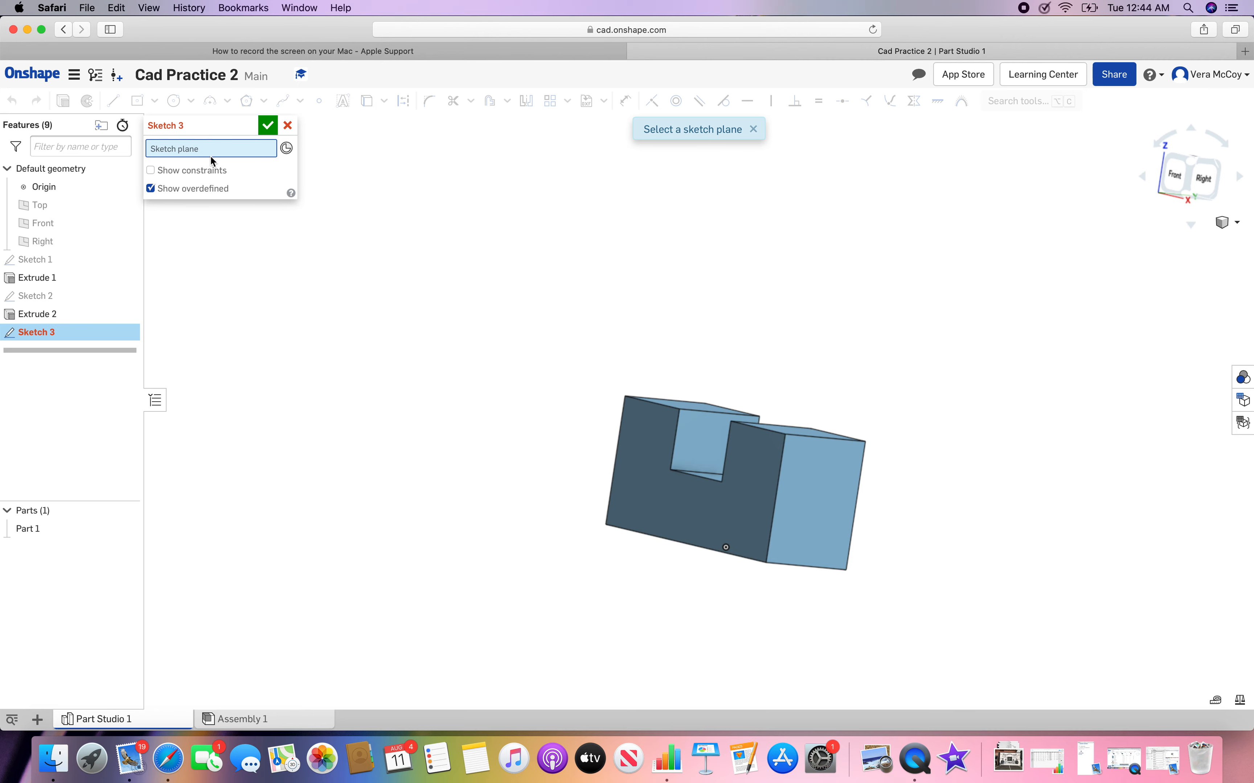
{"action": "left_click", "coordinate": [656, 444]}
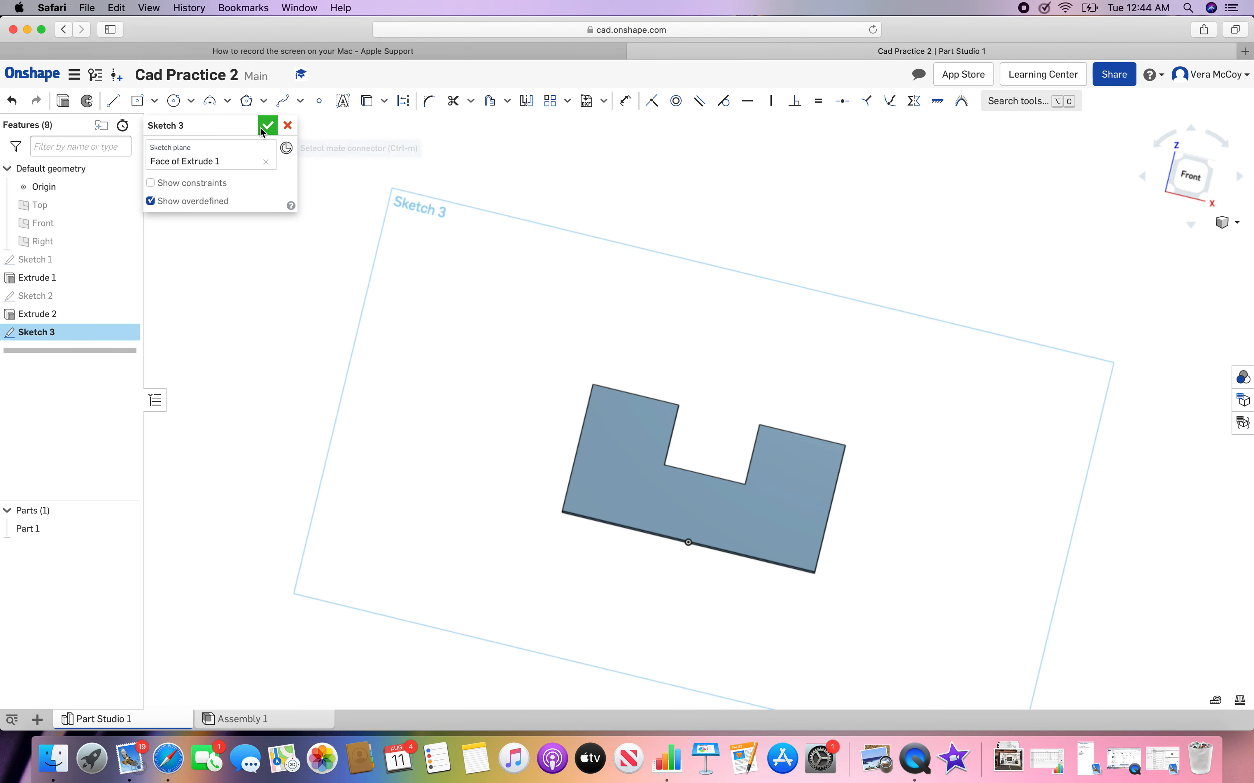
{"action": "right_click_drag", "start_coordinate": [471, 340], "coordinate": [498, 356]}
{"action": "right_click_drag", "start_coordinate": [515, 403], "coordinate": [465, 380]}
{"action": "key", "text": "n"}
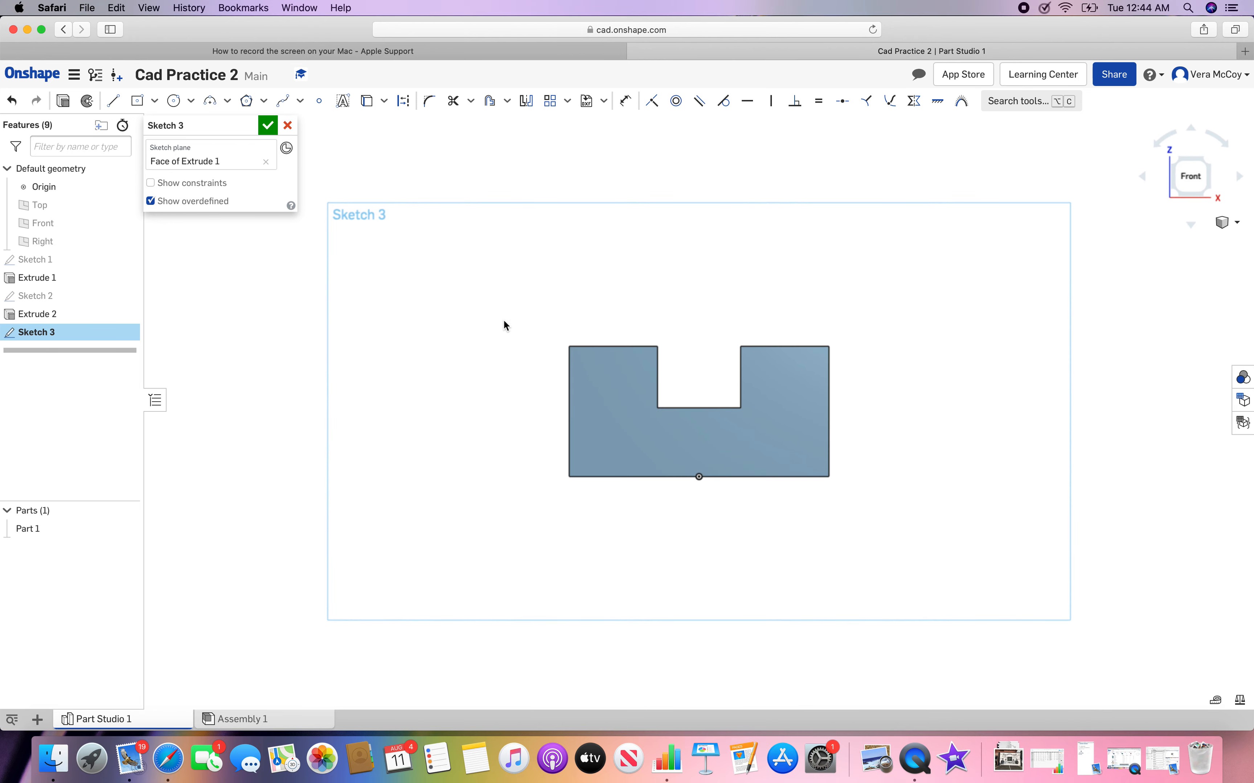
{"action": "left_click", "coordinate": [138, 102]}
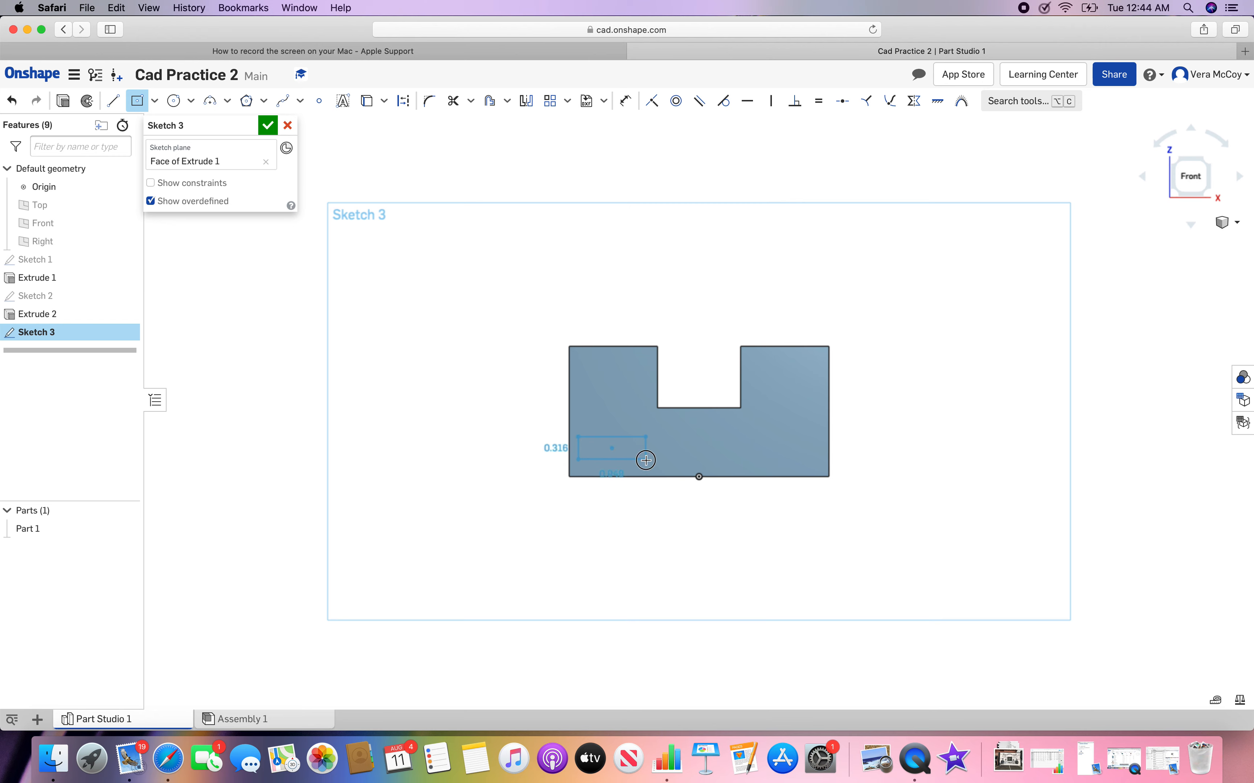
{"action": "left_click", "coordinate": [645, 460]}
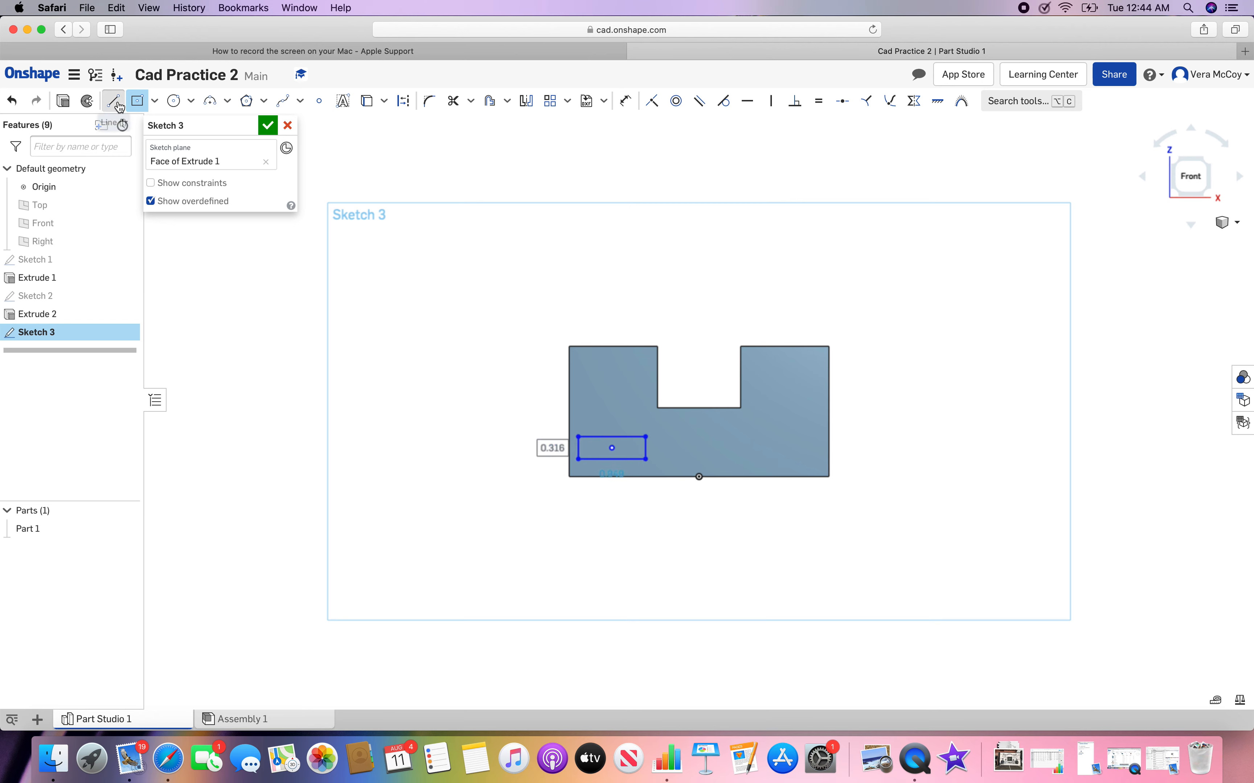
Step: Sketch a vertical construction line about 3.95 in long through the origin, extending beyond the block above and below
{"action": "left_click", "coordinate": [403, 100]}
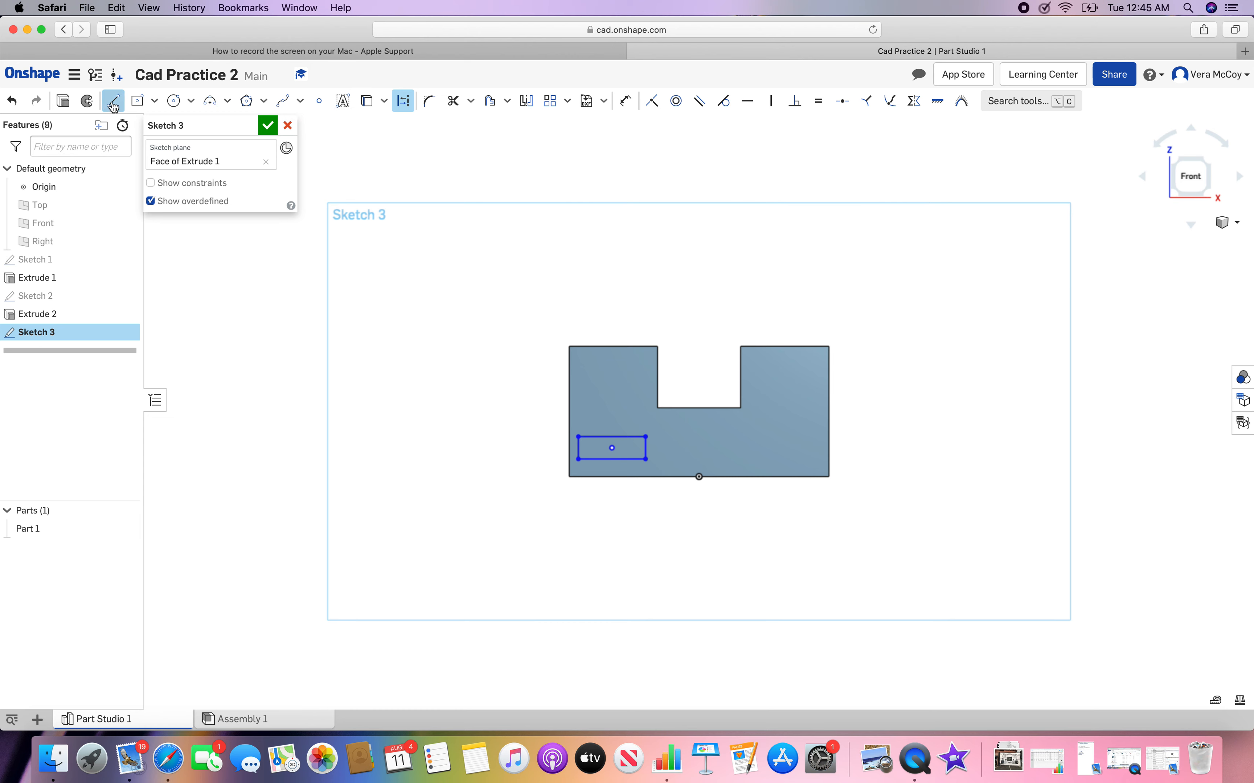
{"action": "left_click", "coordinate": [404, 104]}
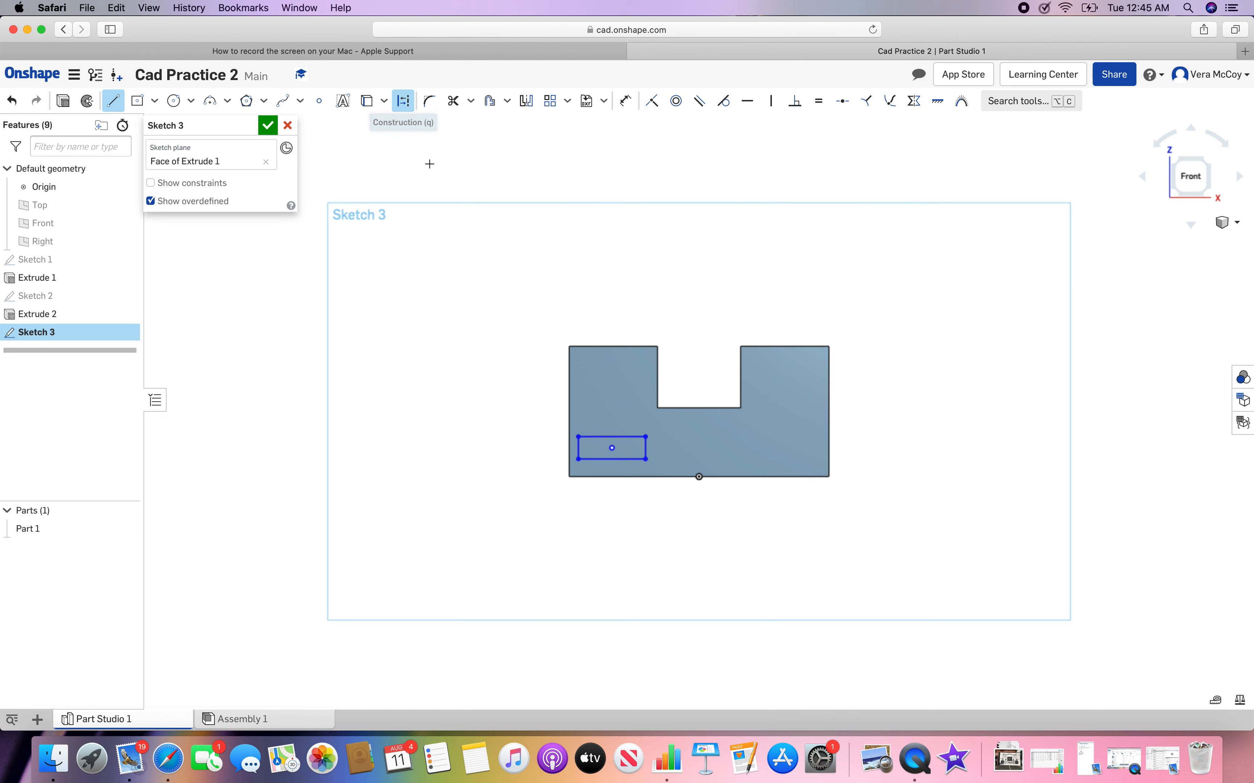
{"action": "left_click", "coordinate": [700, 489]}
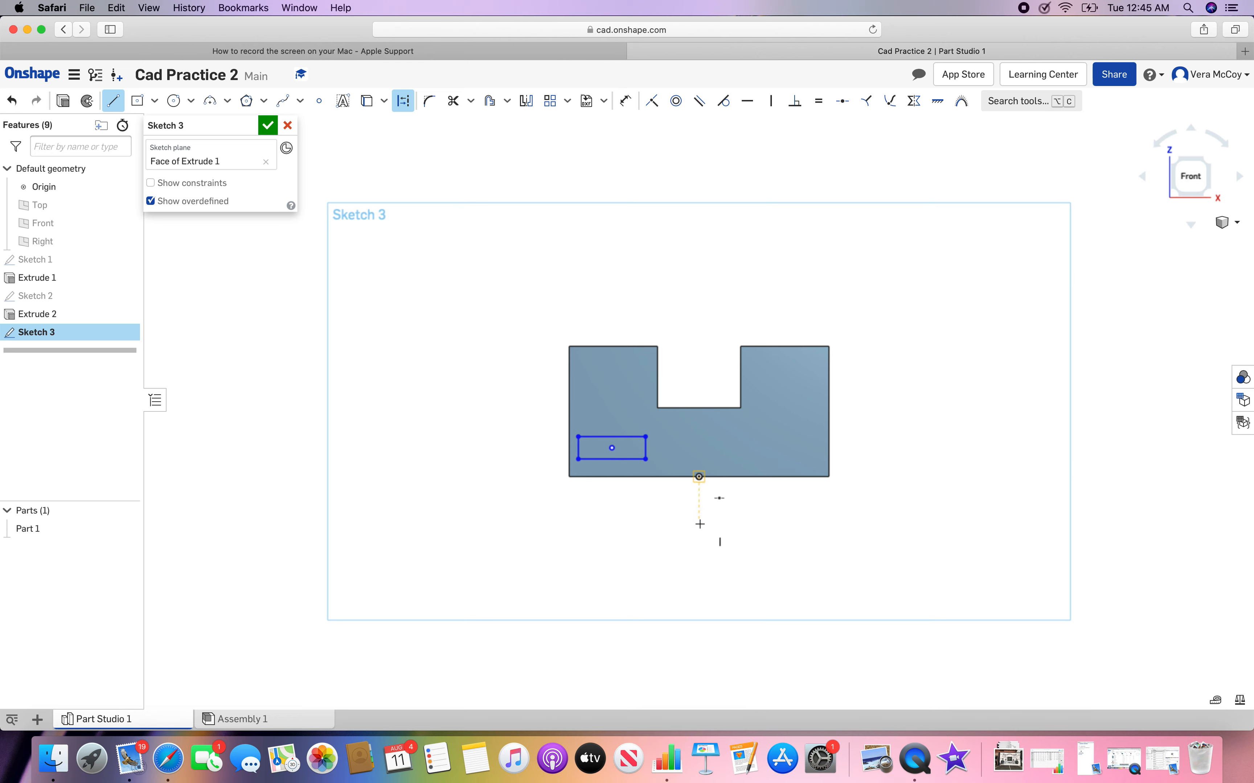
{"action": "left_click", "coordinate": [701, 551]}
{"action": "left_click", "coordinate": [699, 393]}
{"action": "left_click", "coordinate": [701, 272]}
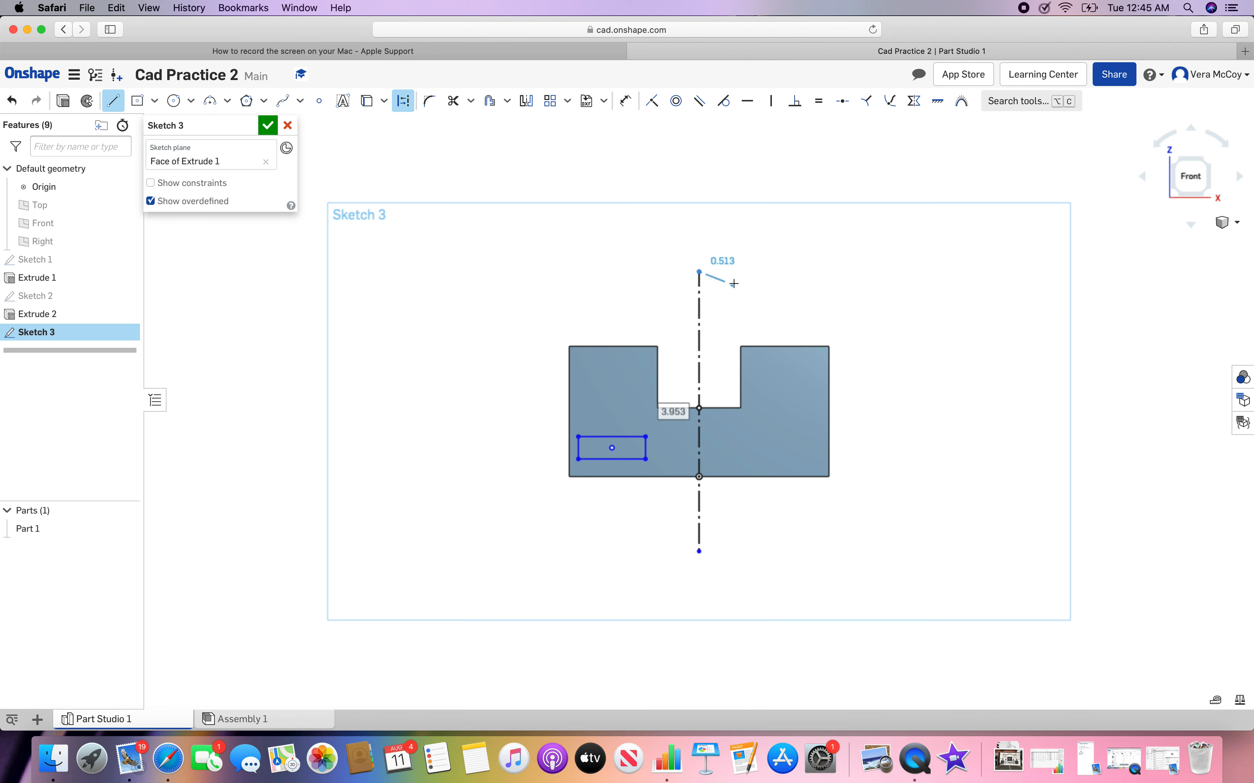
{"action": "key", "text": "Escape"}
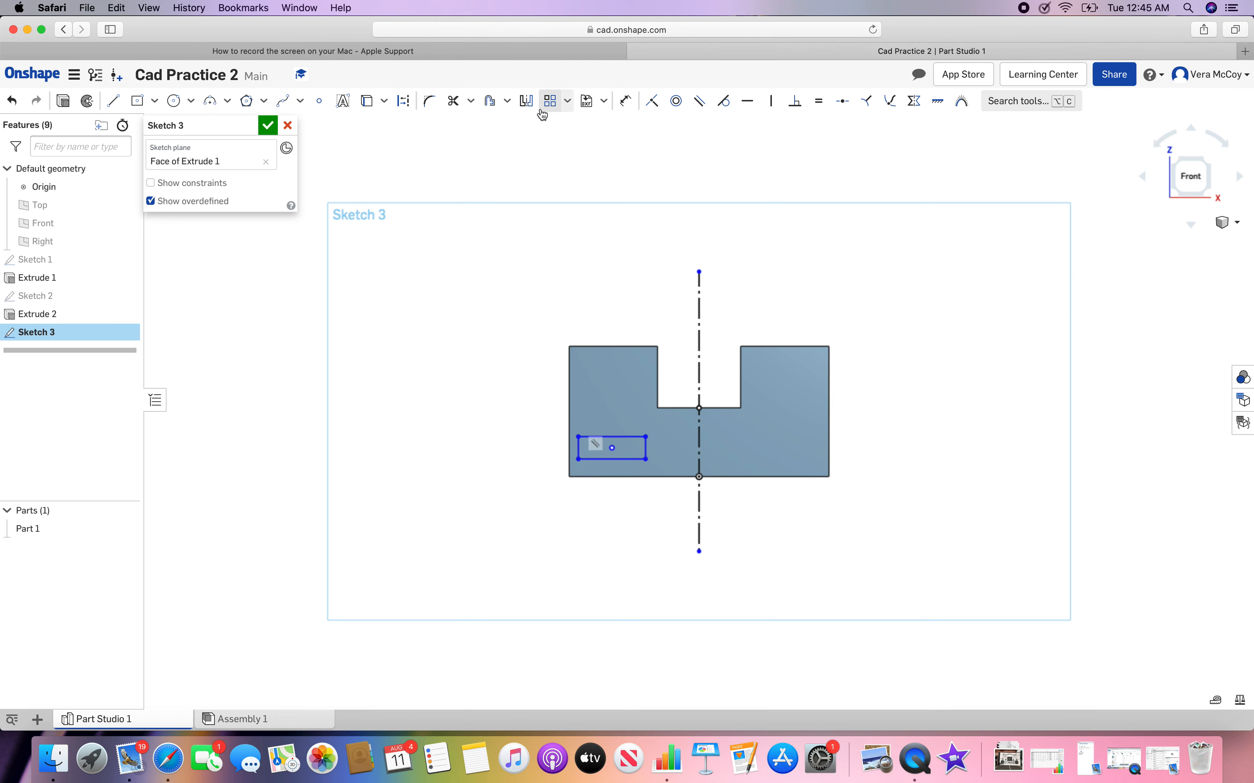
Step: Mirror the small rectangle across the vertical construction line and finish the sketch
{"action": "left_click", "coordinate": [526, 101]}
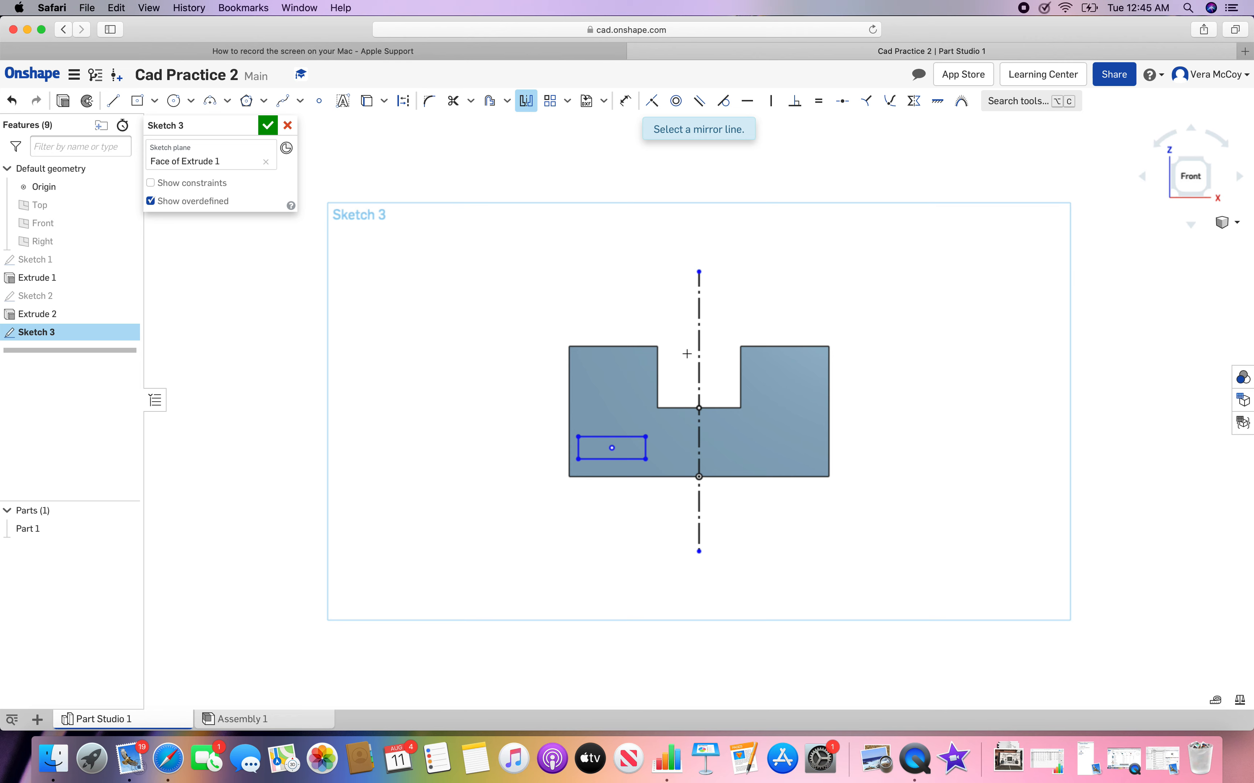
{"action": "left_click", "coordinate": [699, 345]}
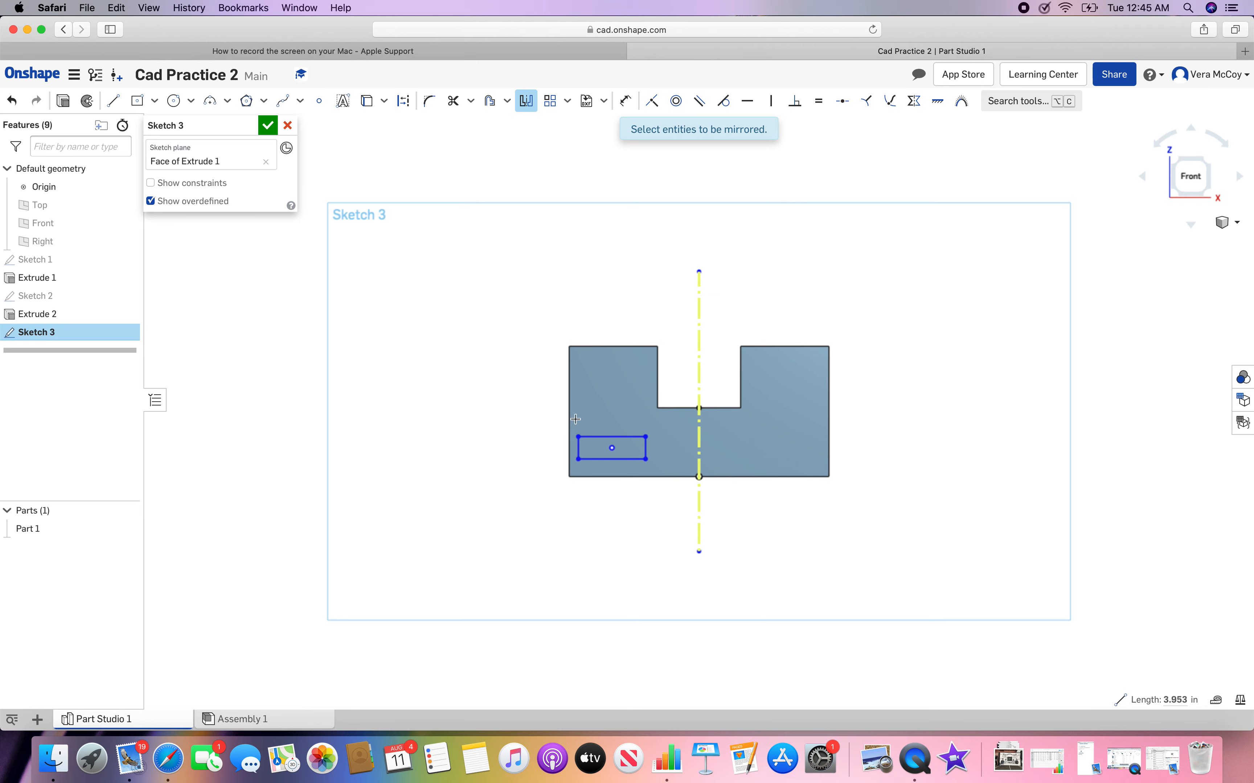
{"action": "left_click_drag", "start_coordinate": [573, 411], "coordinate": [671, 473]}
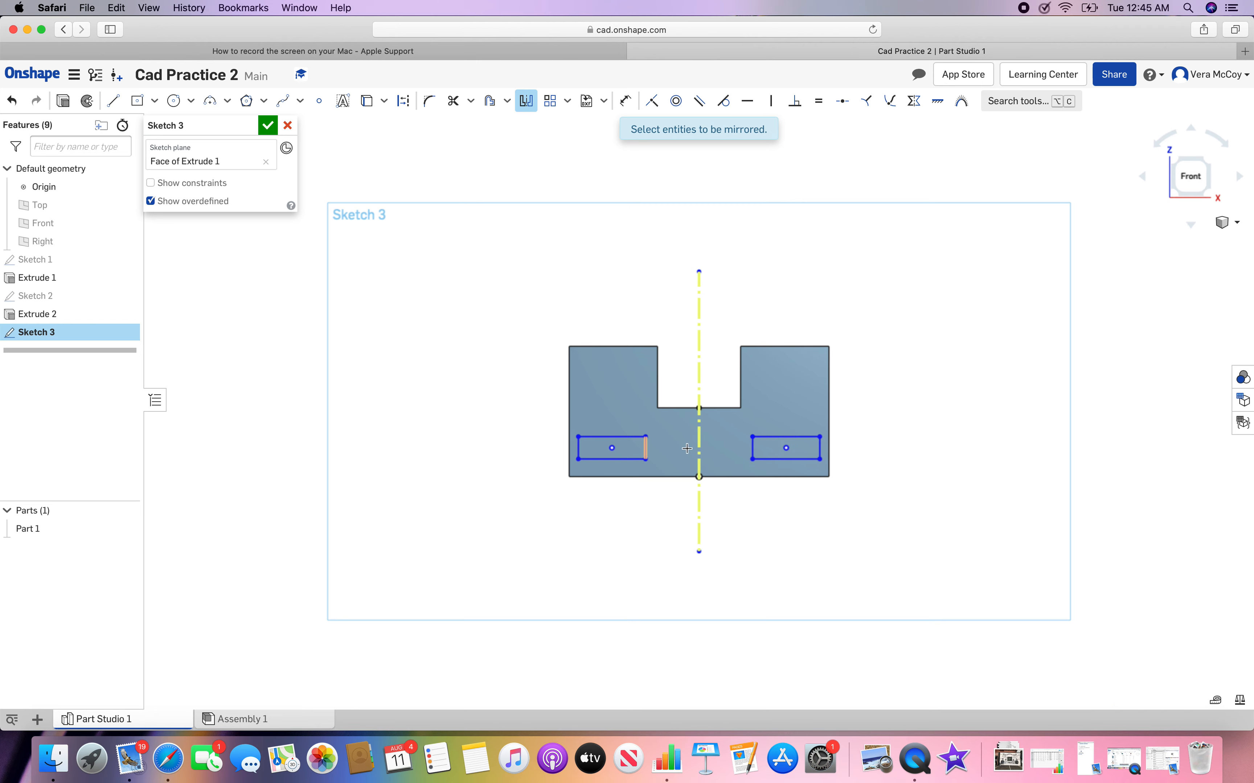
{"action": "left_click", "coordinate": [526, 100]}
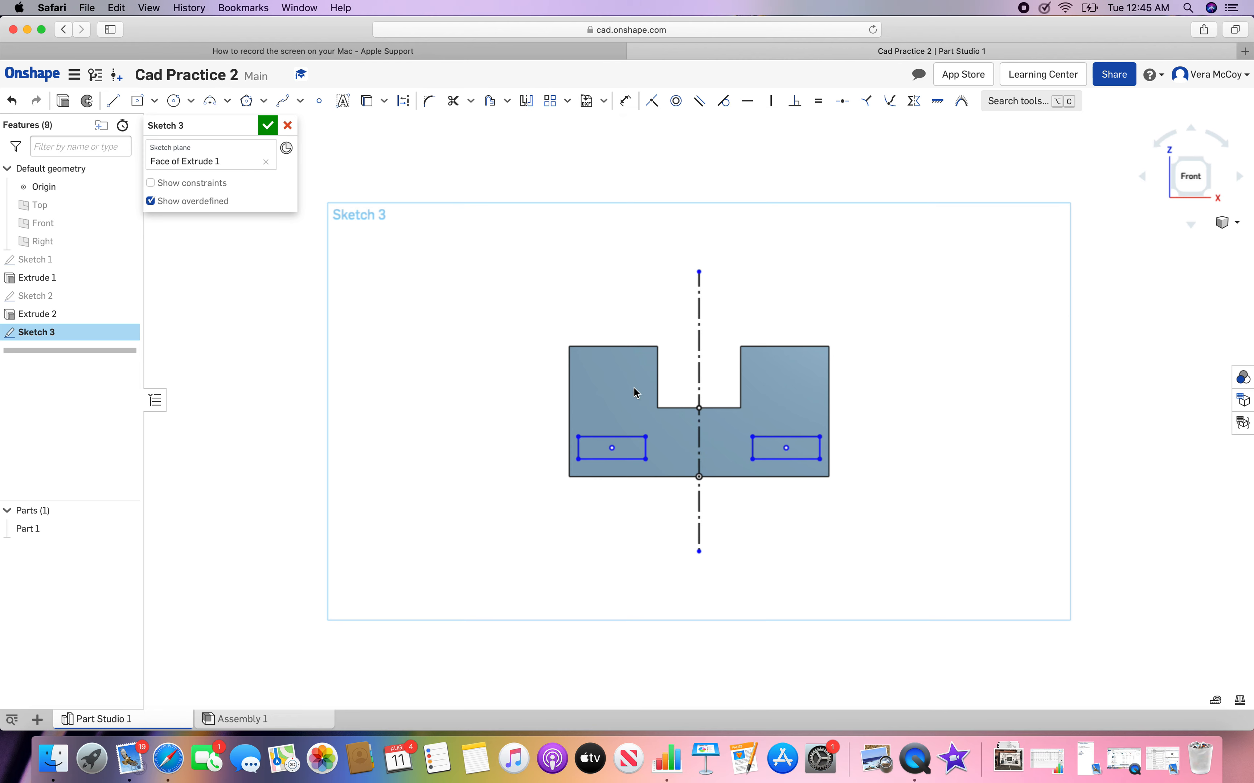
{"action": "left_click", "coordinate": [696, 389]}
{"action": "key", "text": "Delete"}
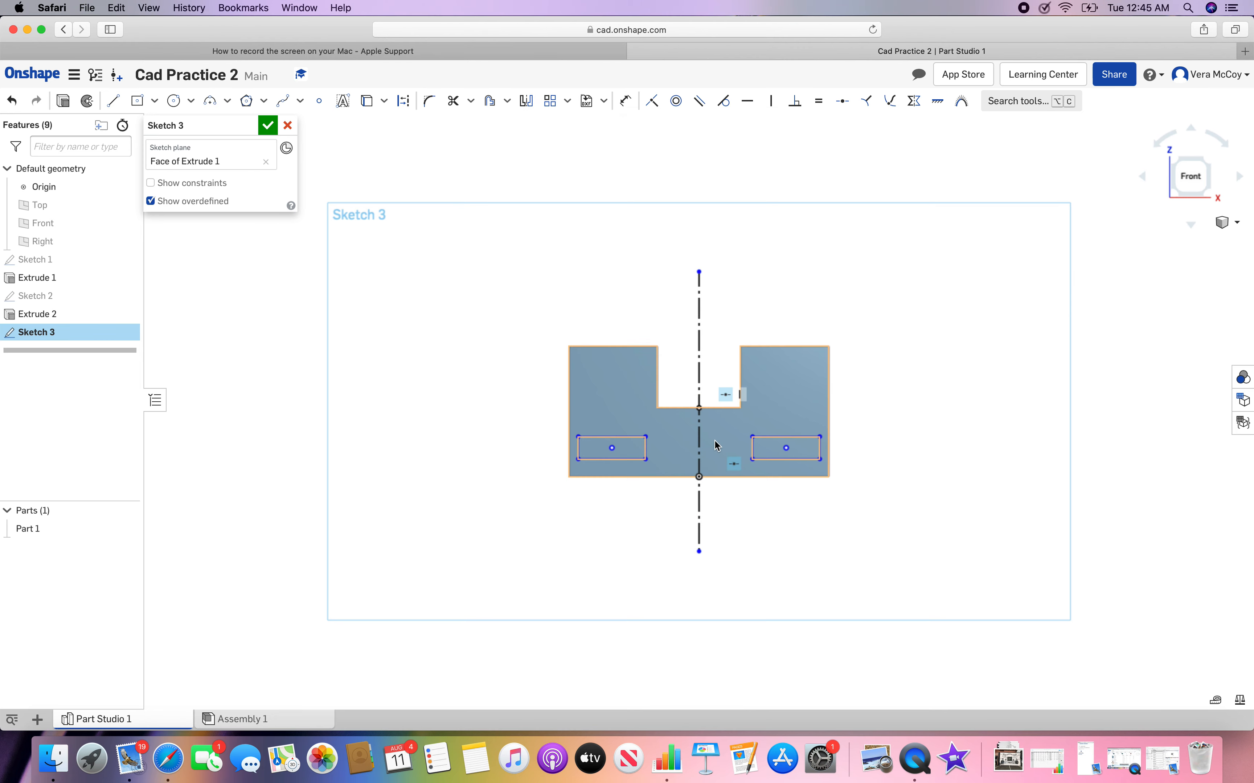
{"action": "left_click", "coordinate": [268, 126]}
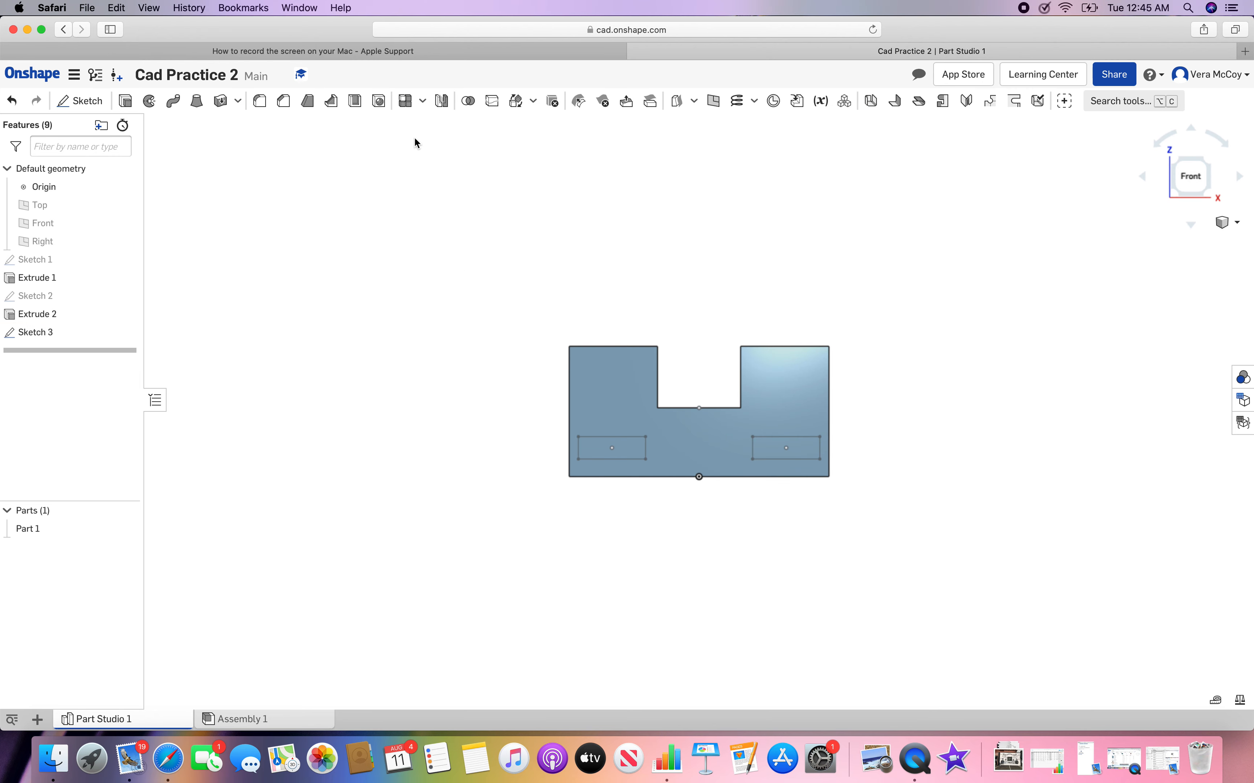
Step: Extrude both small rectangles on the front face as a Remove cut with a blind depth of 0.25 in
{"action": "left_click", "coordinate": [126, 101]}
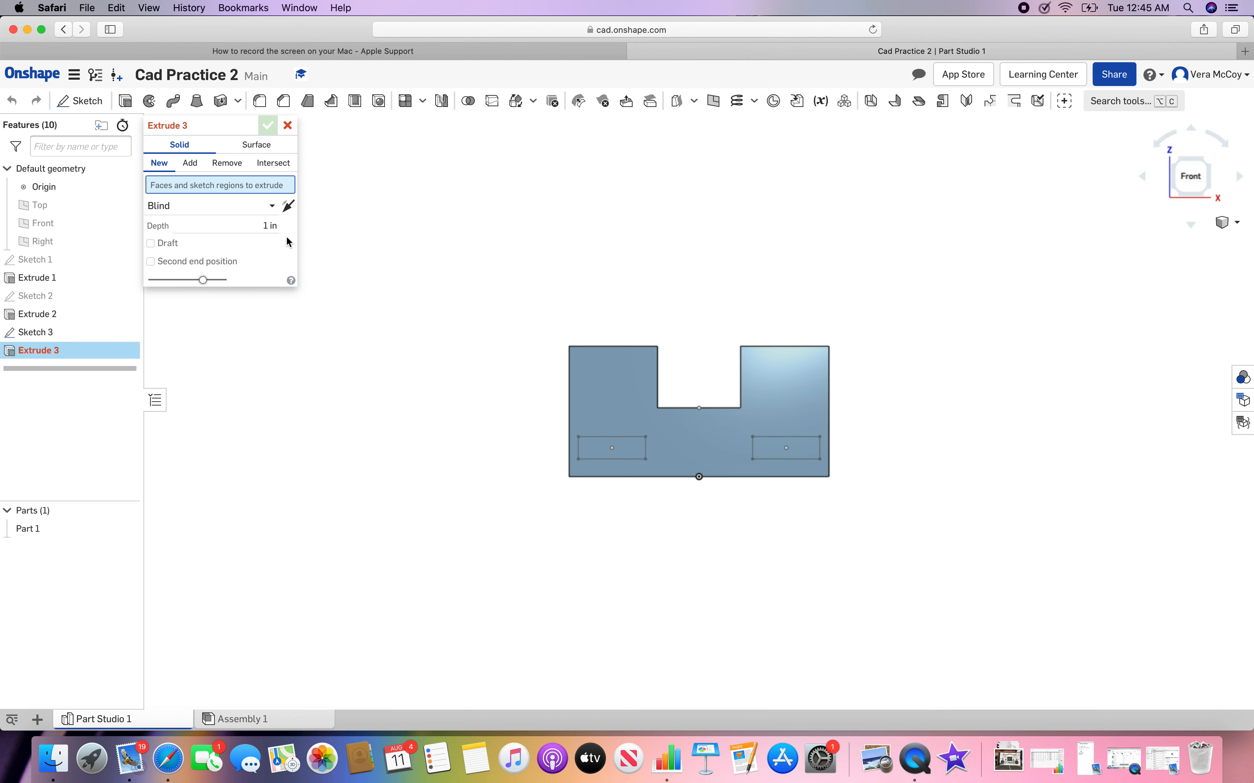
{"action": "left_click", "coordinate": [227, 163]}
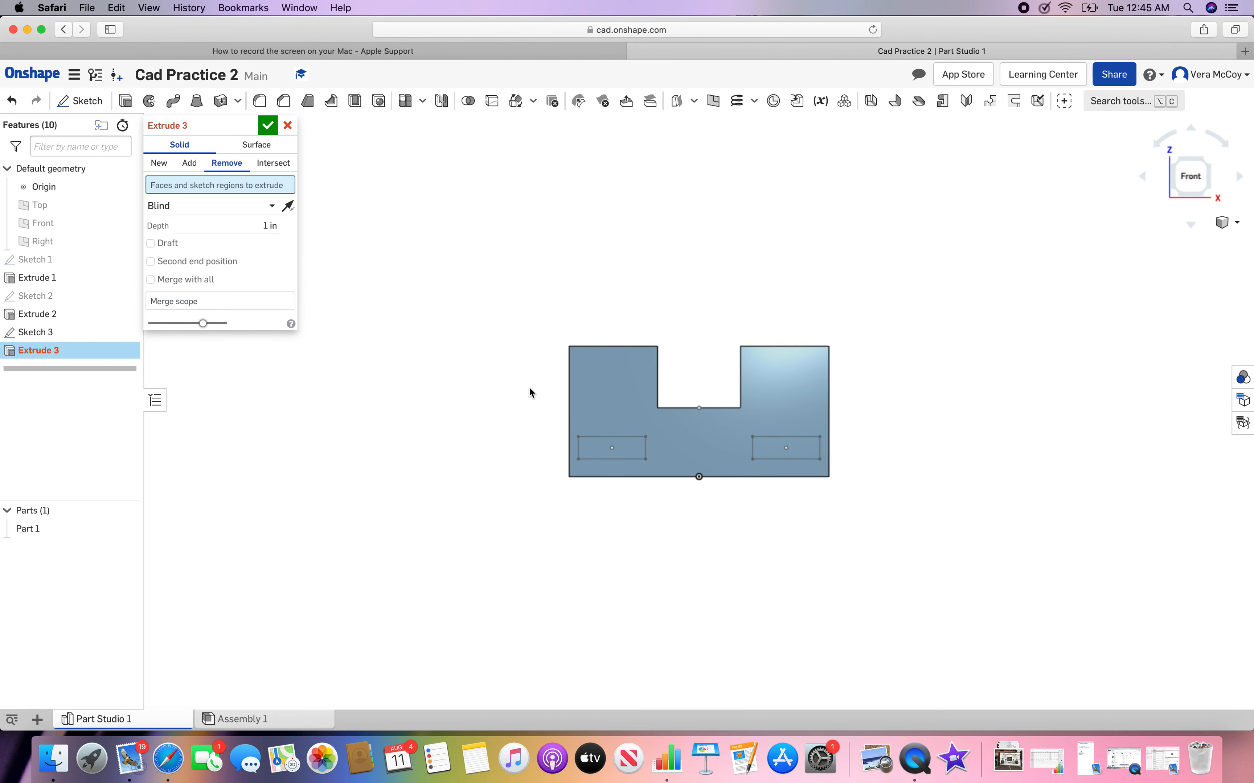
{"action": "left_click", "coordinate": [596, 455]}
{"action": "left_click", "coordinate": [793, 451]}
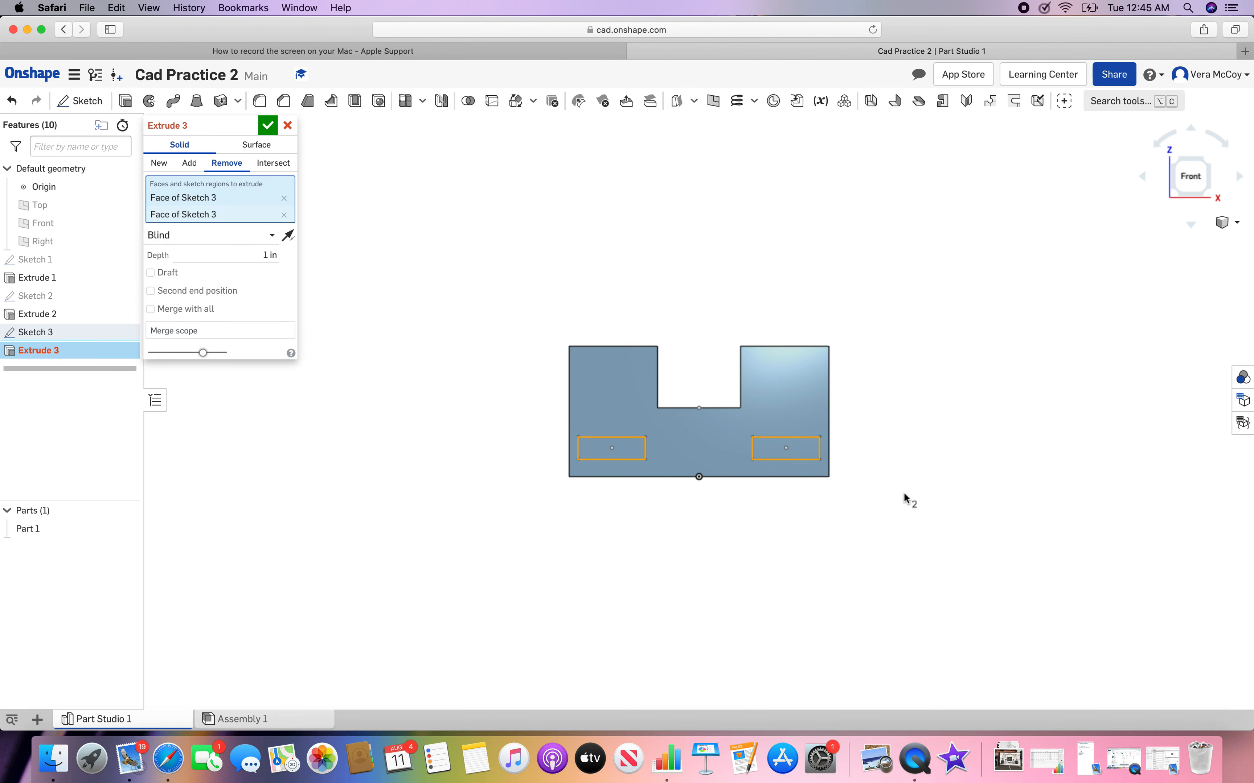
{"action": "right_click_drag", "start_coordinate": [921, 512], "coordinate": [884, 513]}
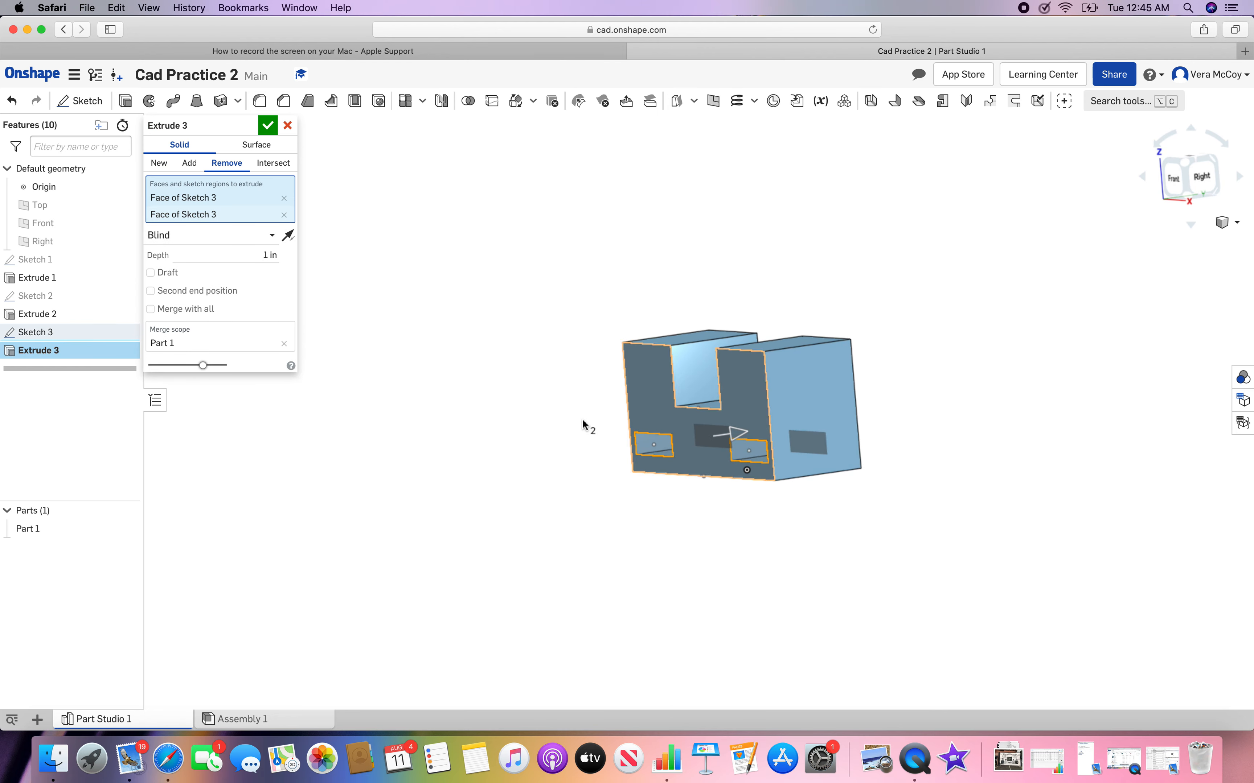
{"action": "double_click", "coordinate": [263, 254]}
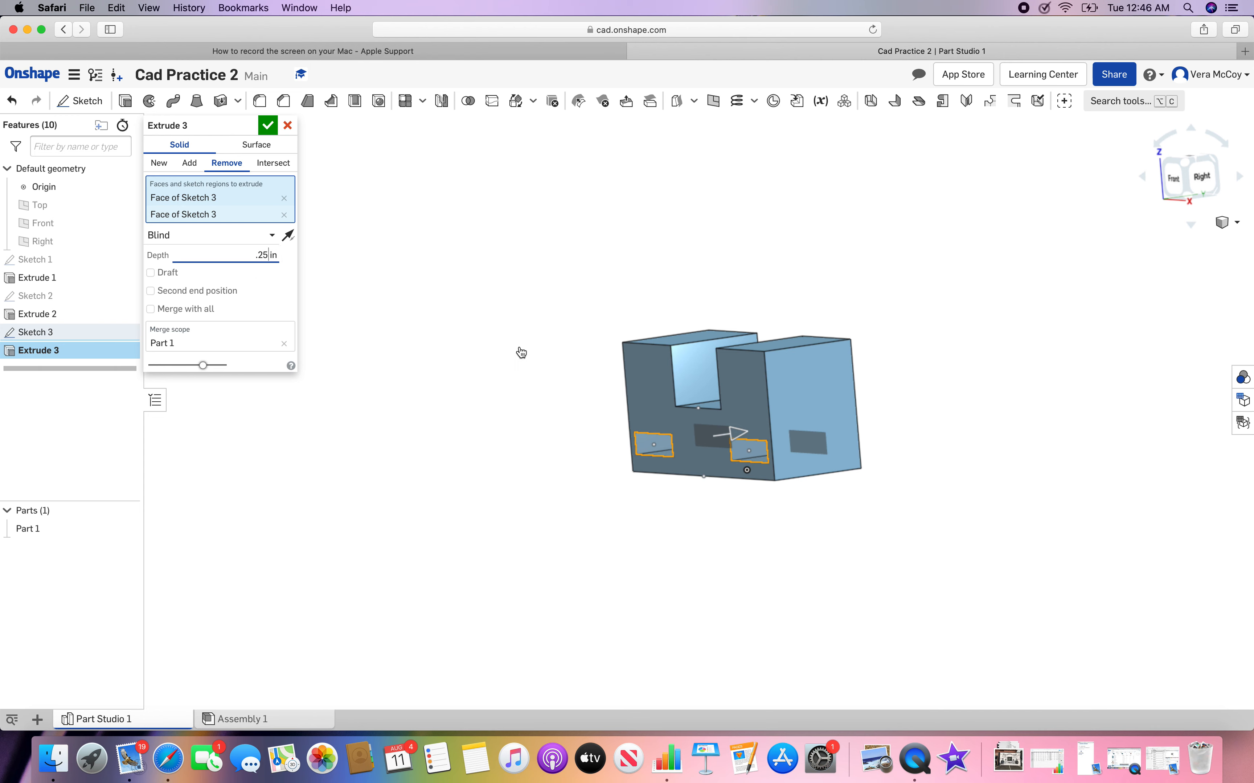
{"action": "key", "text": "Return"}
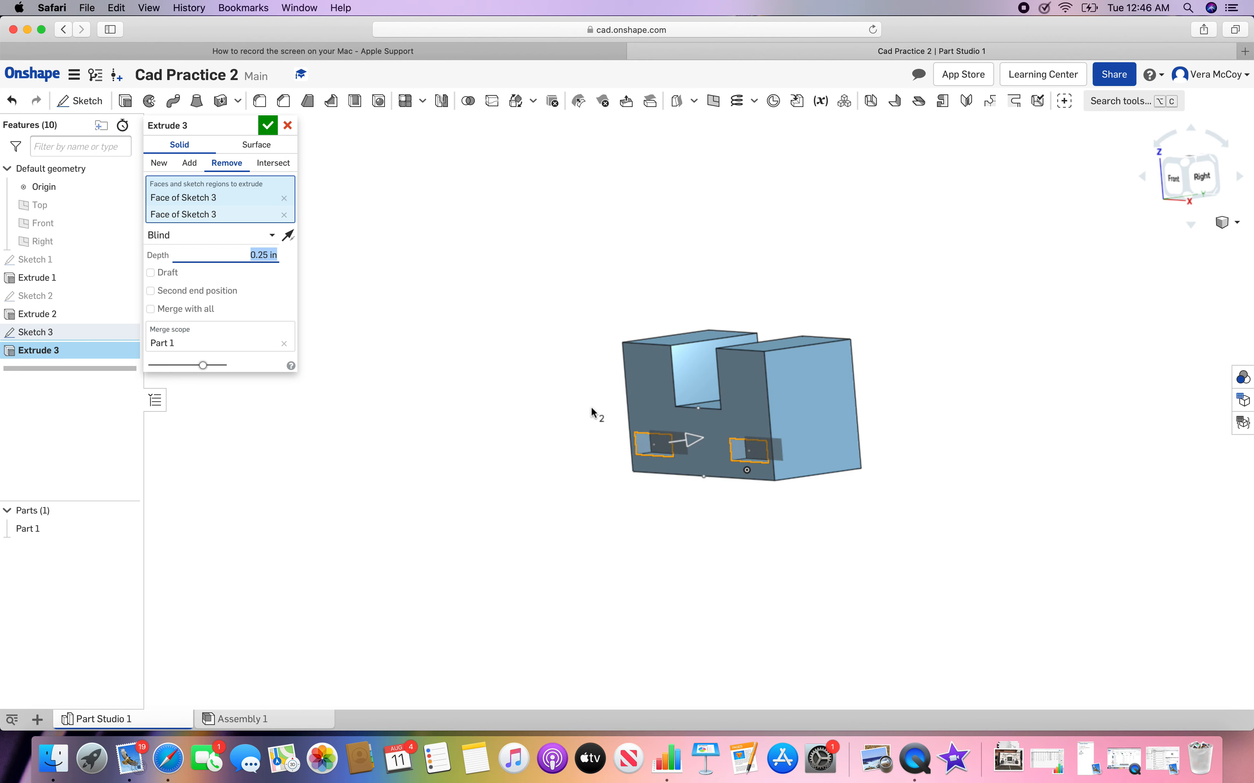
{"action": "right_click_drag", "start_coordinate": [467, 400], "coordinate": [497, 373]}
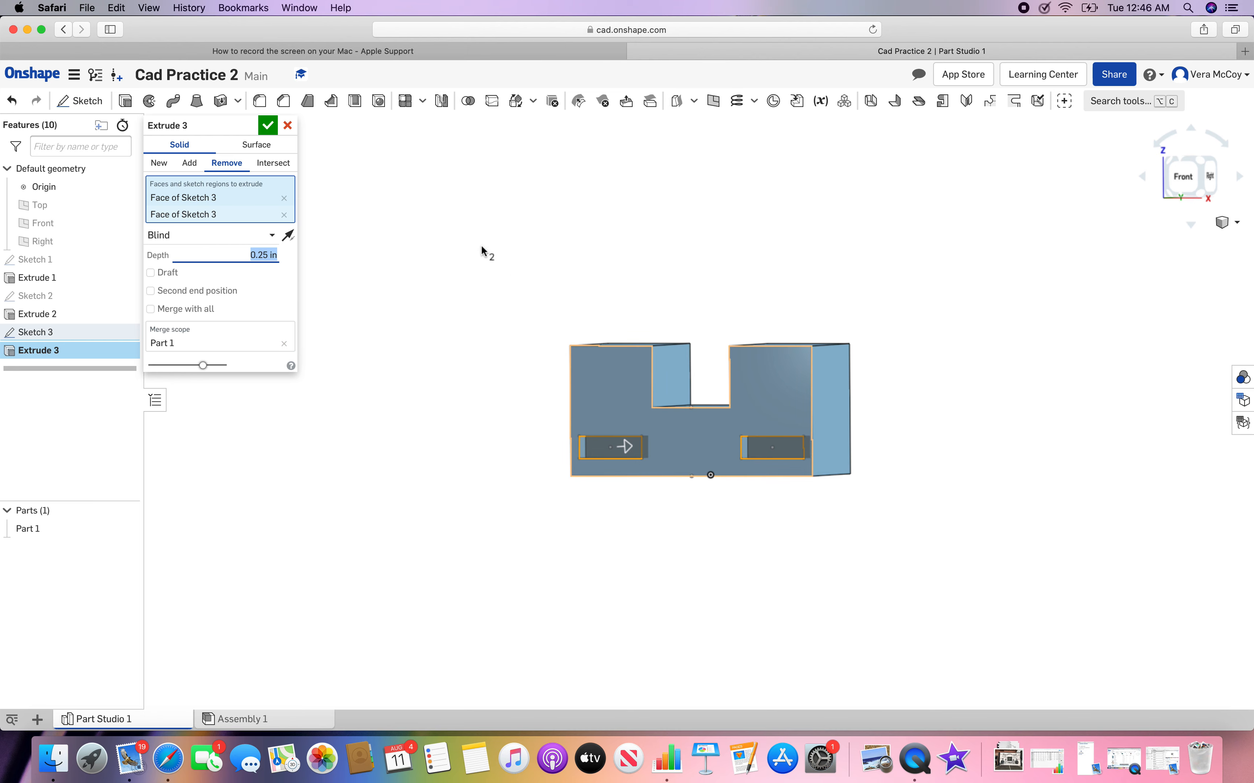
{"action": "left_click", "coordinate": [268, 126]}
{"action": "right_click_drag", "start_coordinate": [351, 352], "coordinate": [381, 372]}
{"action": "right_click_drag", "start_coordinate": [1036, 406], "coordinate": [676, 344]}
{"action": "mouse_move", "coordinate": [1006, 405]}
{"action": "right_mouse_down"}
{"action": "mouse_move", "coordinate": [985, 422]}
{"action": "mouse_move", "coordinate": [1024, 397]}
{"action": "mouse_move", "coordinate": [1002, 429]}
{"action": "mouse_move", "coordinate": [1003, 416]}
{"action": "right_mouse_up"}
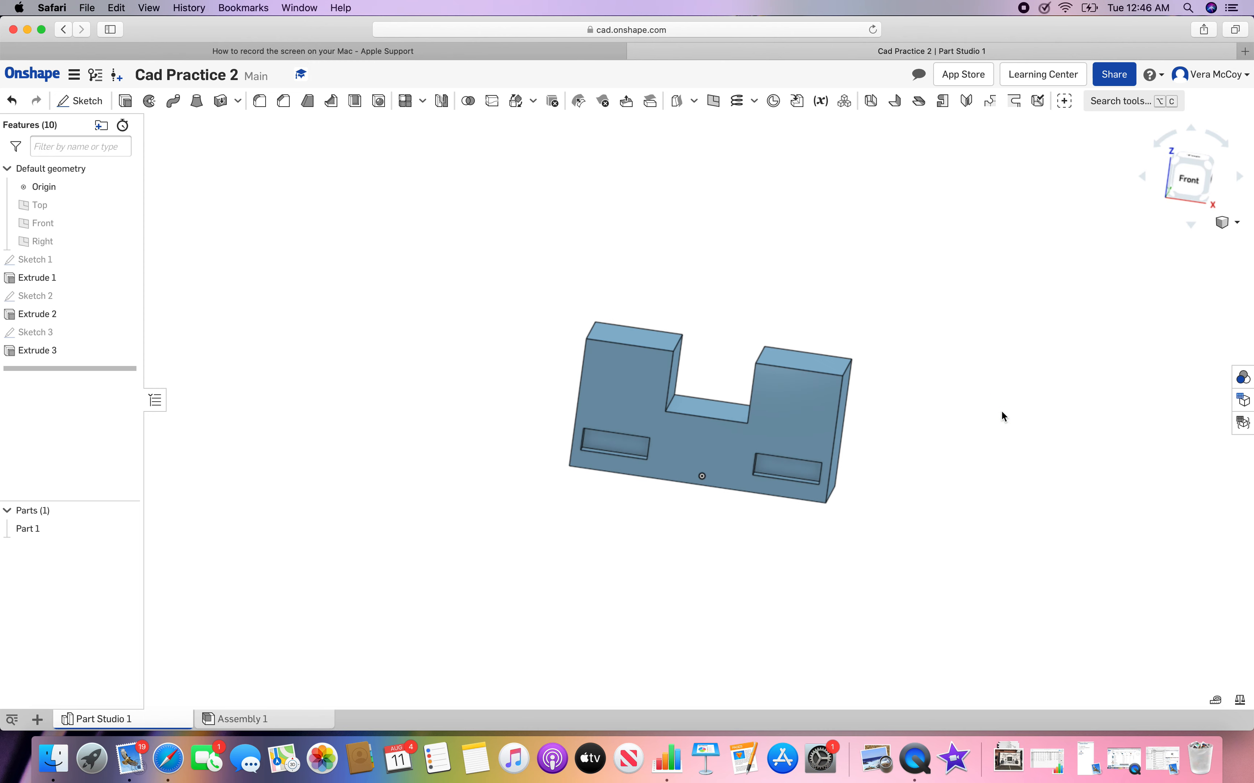